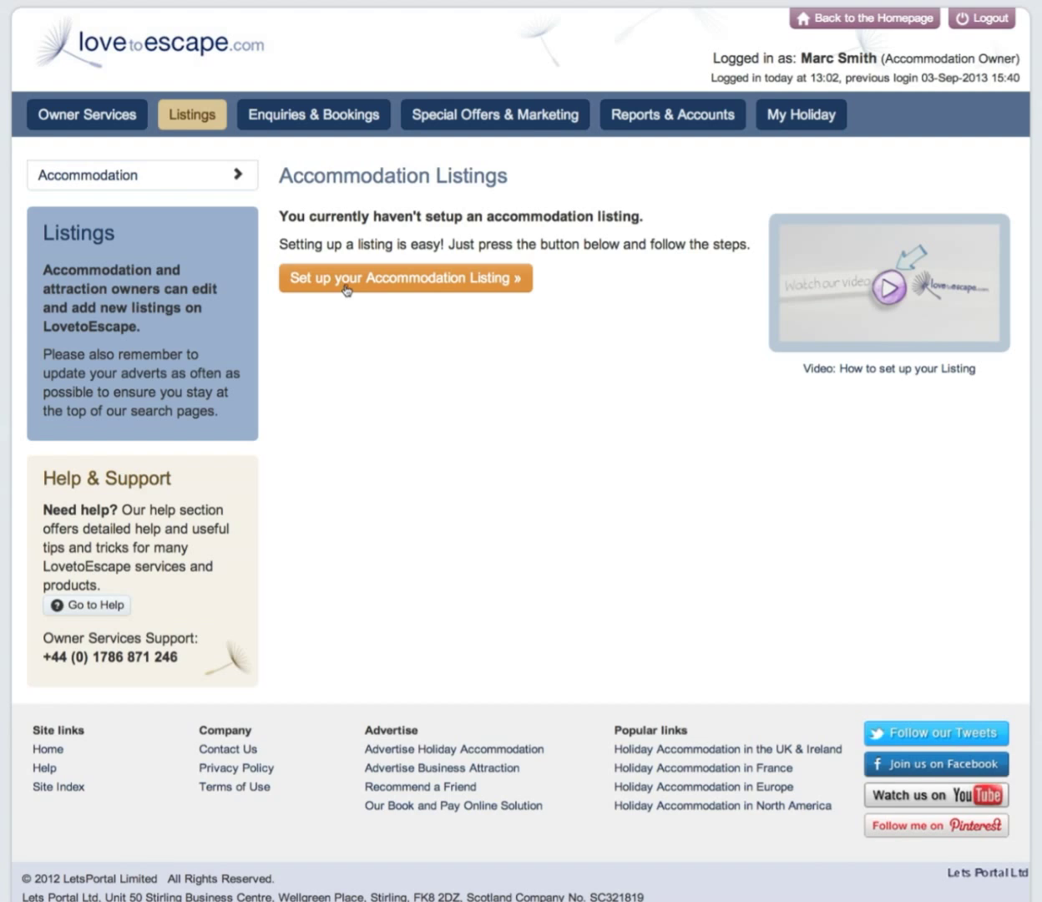
Launch setup of a new accommodation listing from the empty Accommodation Listings page.
left_click(345, 284)
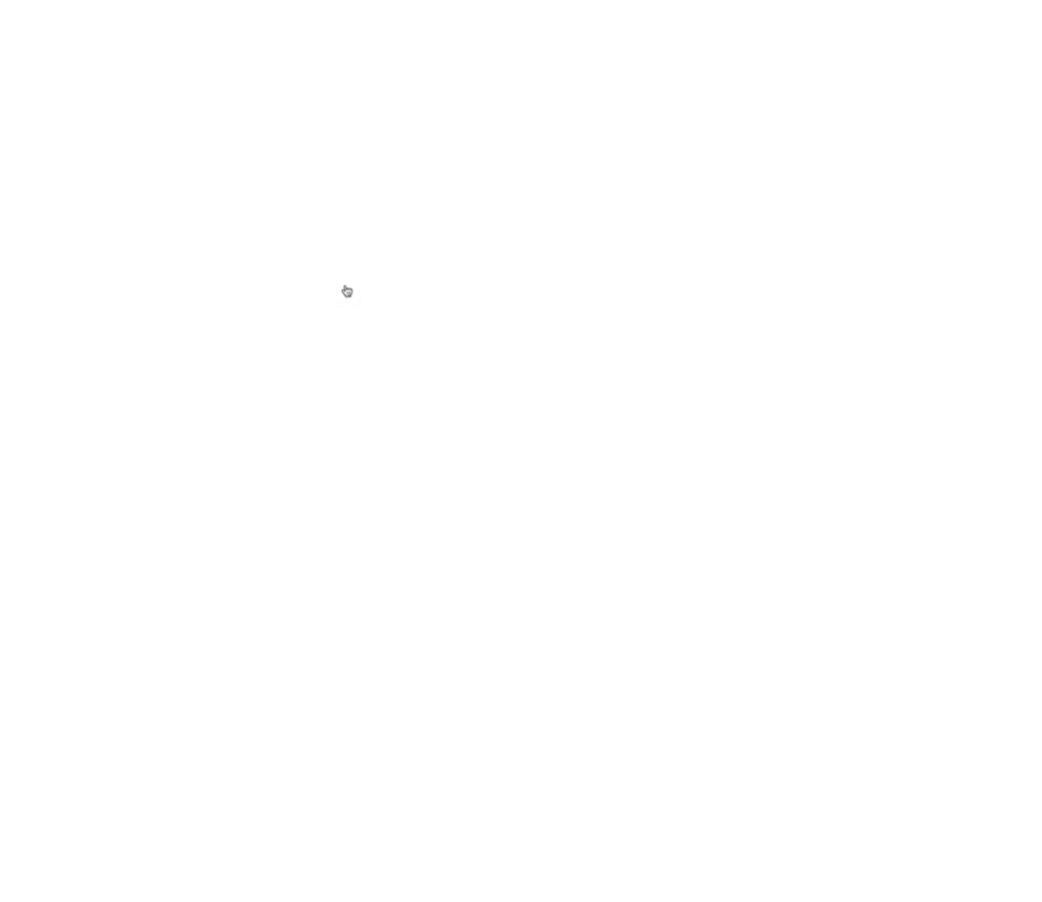
Name the listing 'Donbrae Cottage', keep the type as Cottages, and save the overview.
scroll(516, 403, "down", 3)
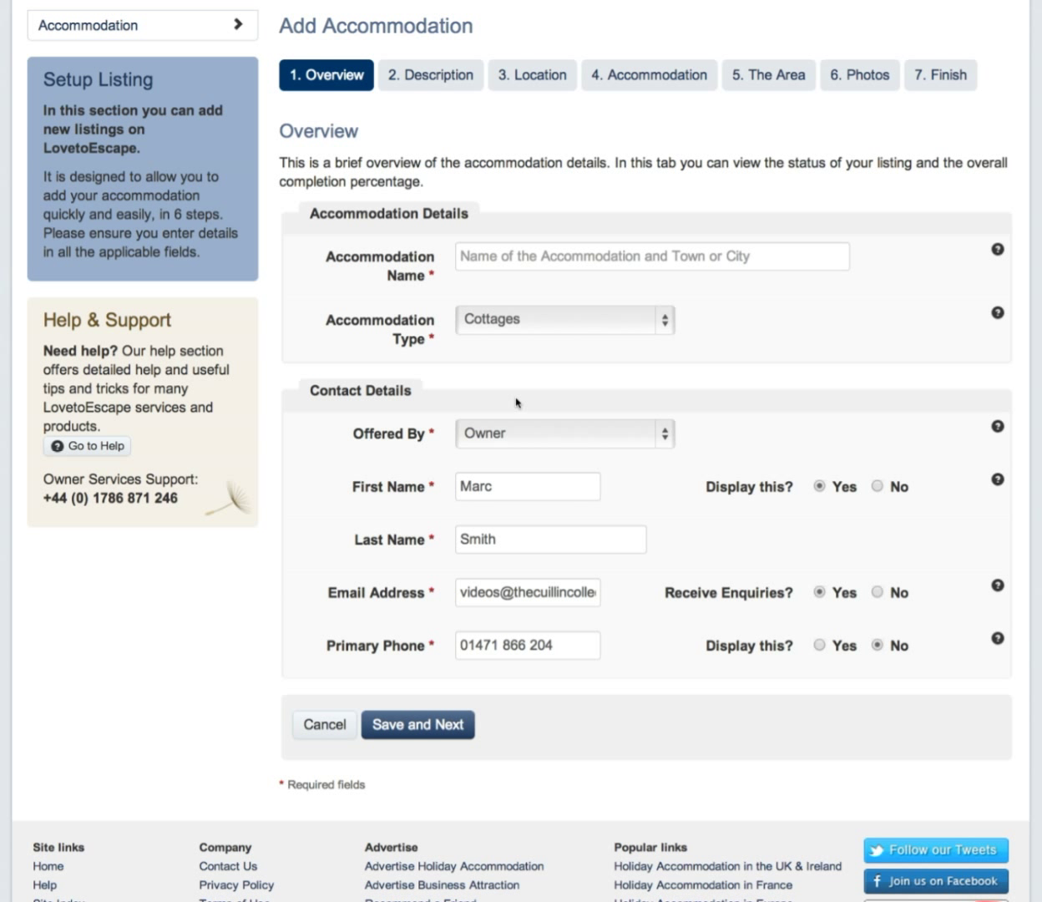
left_click(494, 261)
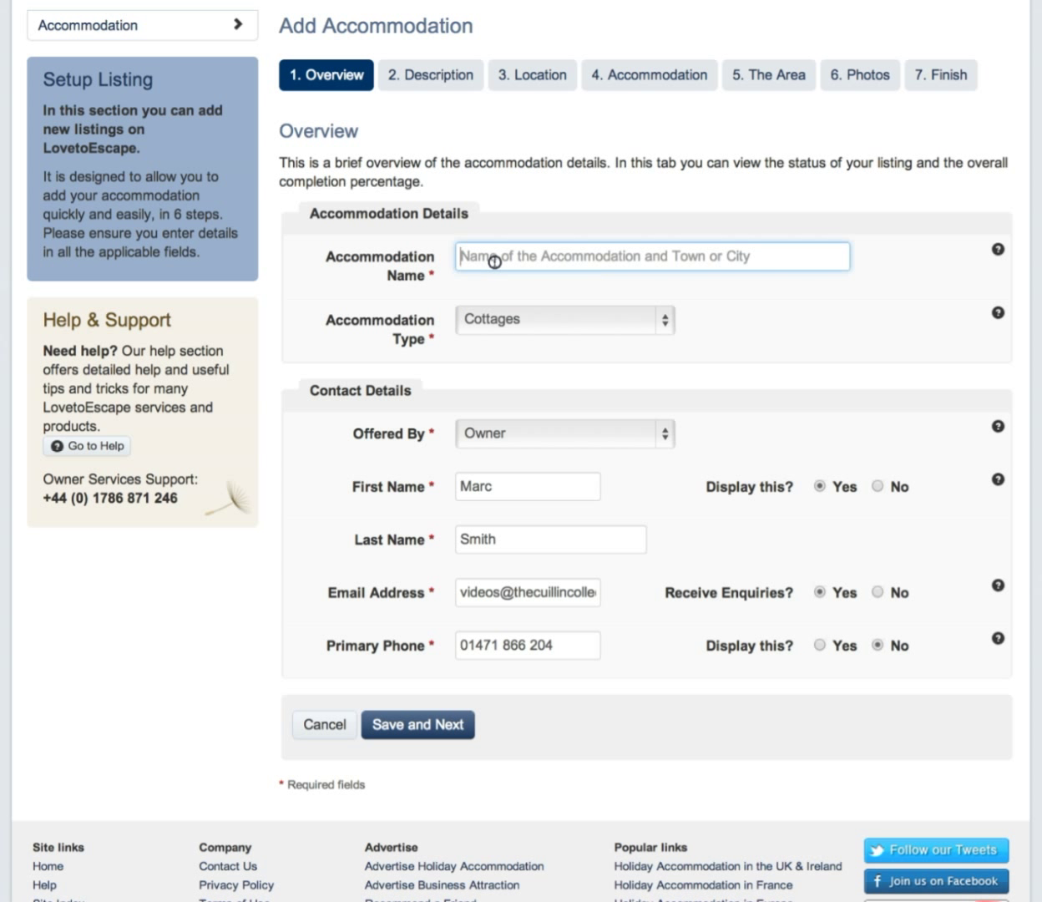
type("Donbrae Cottage")
left_click(489, 330)
left_click(491, 322)
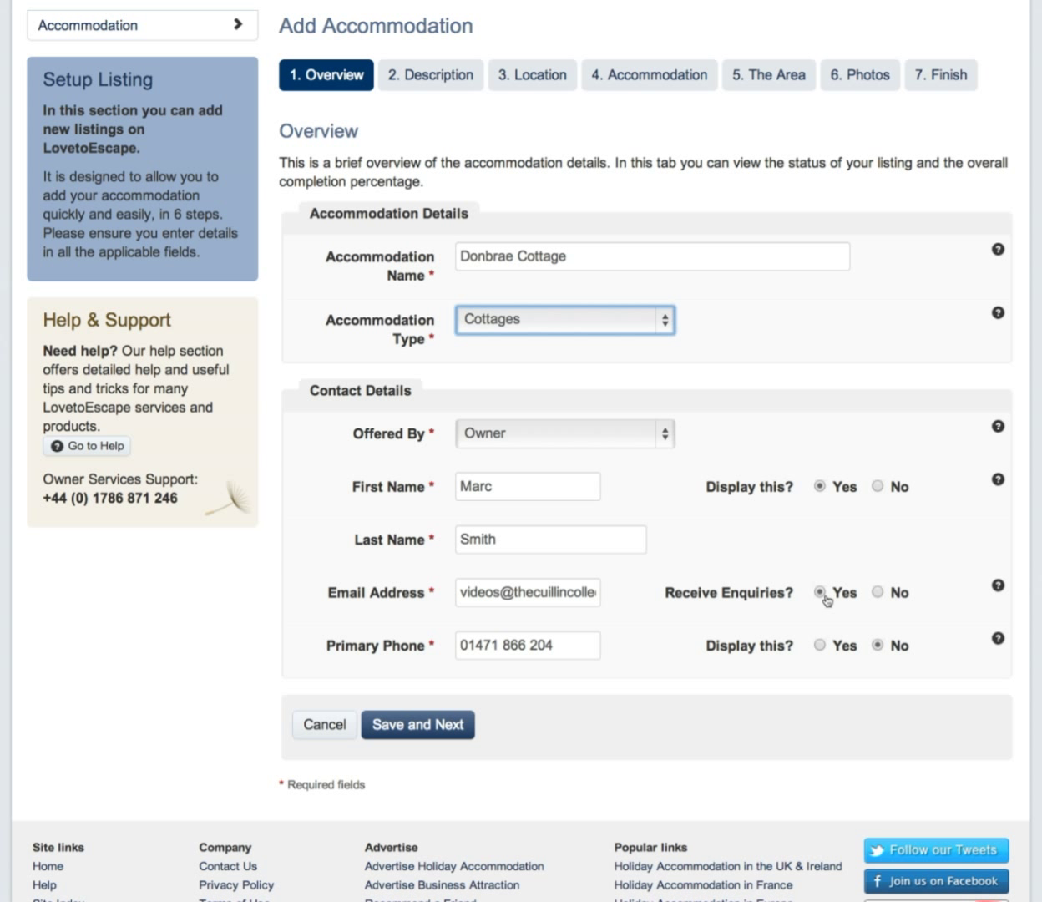
left_click(421, 725)
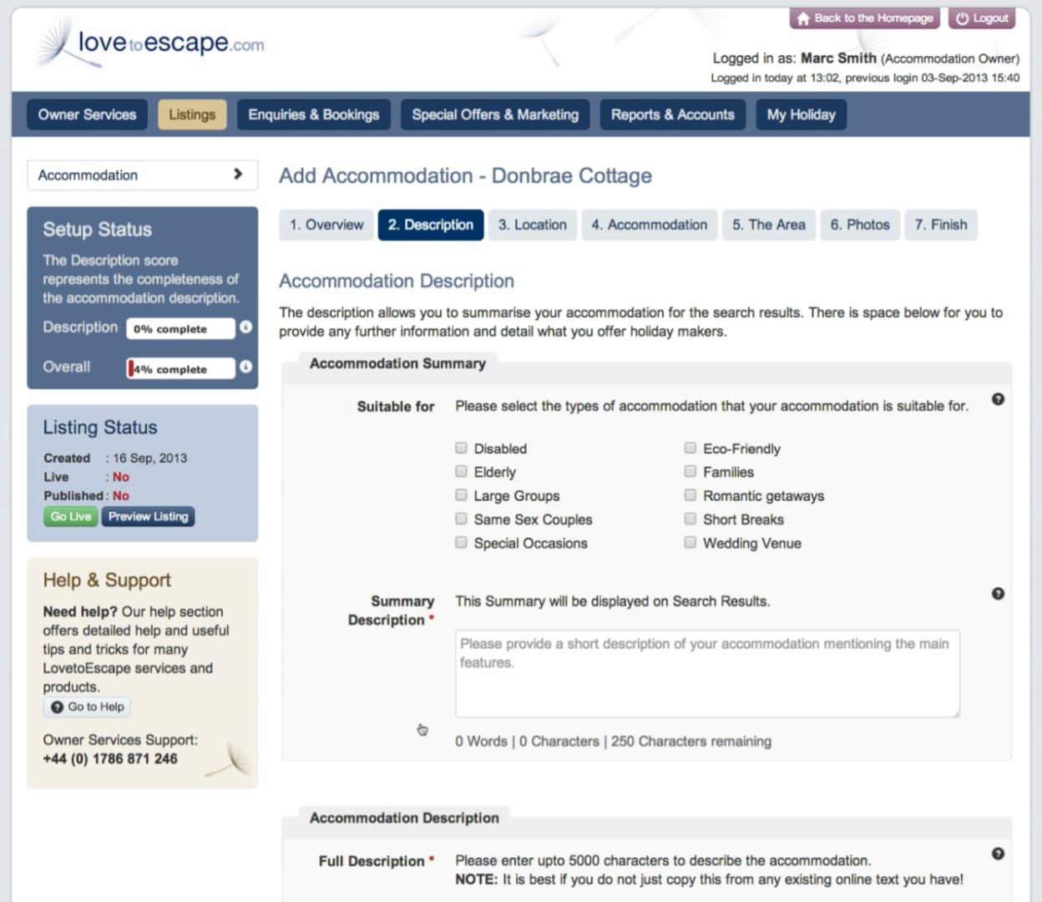
Mark it suitable for Disabled, Large Groups, Same Sex Couples, Special Occasions, Families, Romantic getaways, Short Breaks.
scroll(422, 729, "down", 5)
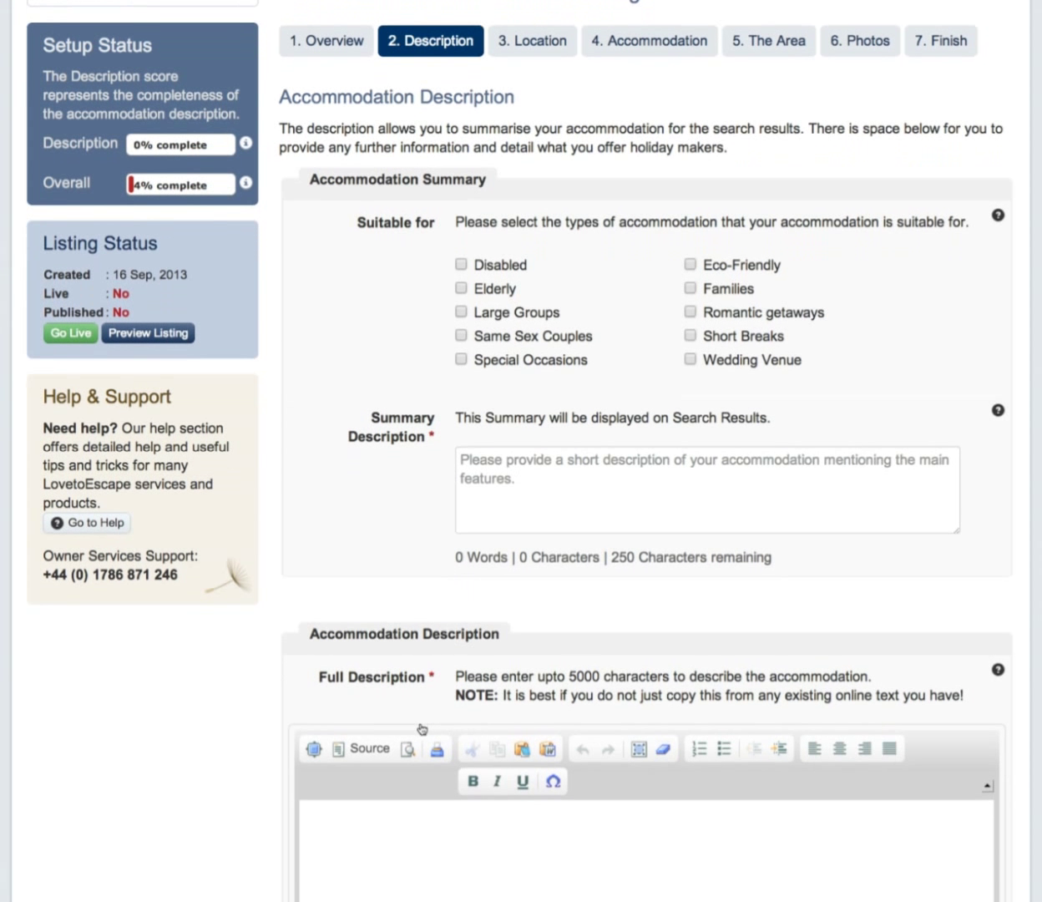
left_click(461, 264)
left_click(461, 312)
left_click(461, 335)
left_click(461, 360)
left_click(689, 287)
left_click(689, 311)
left_click(690, 334)
Enter the 'Short Summary Description' and a full Isle of Skye description, then save.
left_click(653, 477)
type("Short Summary Description")
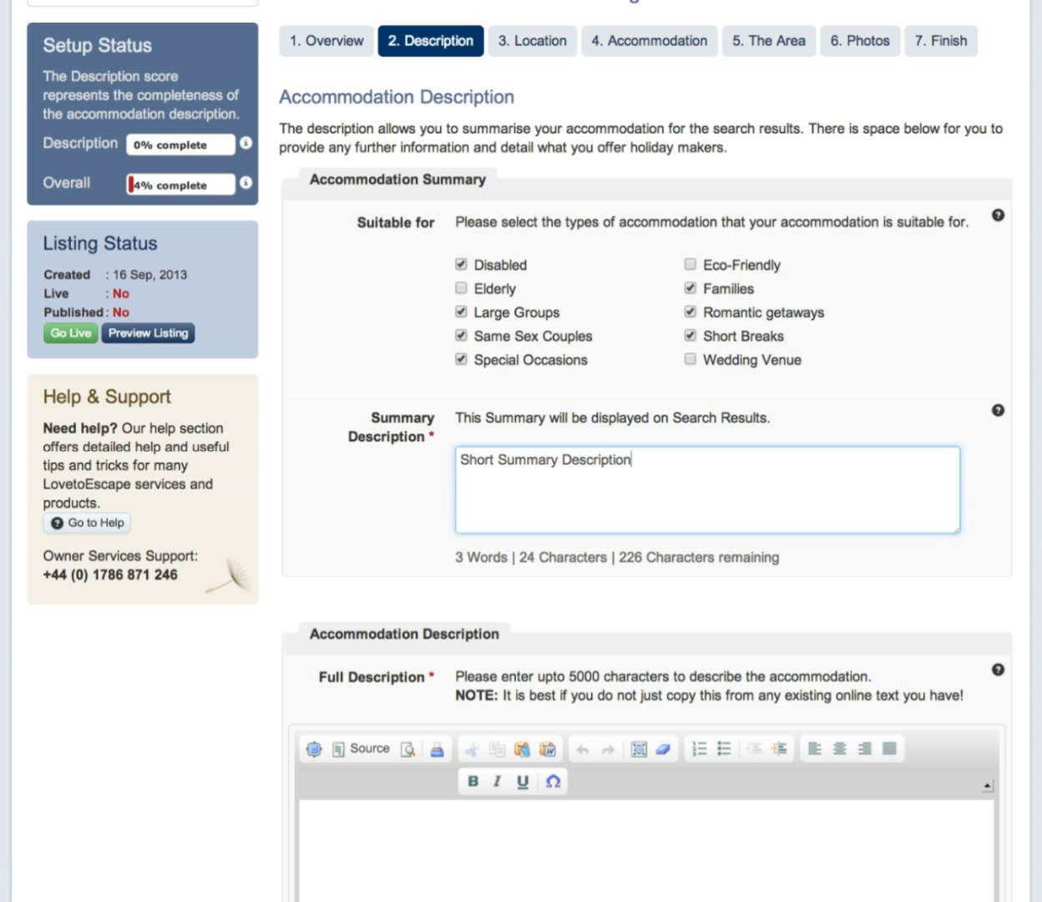
scroll(645, 485, "down", 10)
left_click(401, 384)
type("Our property is situate")
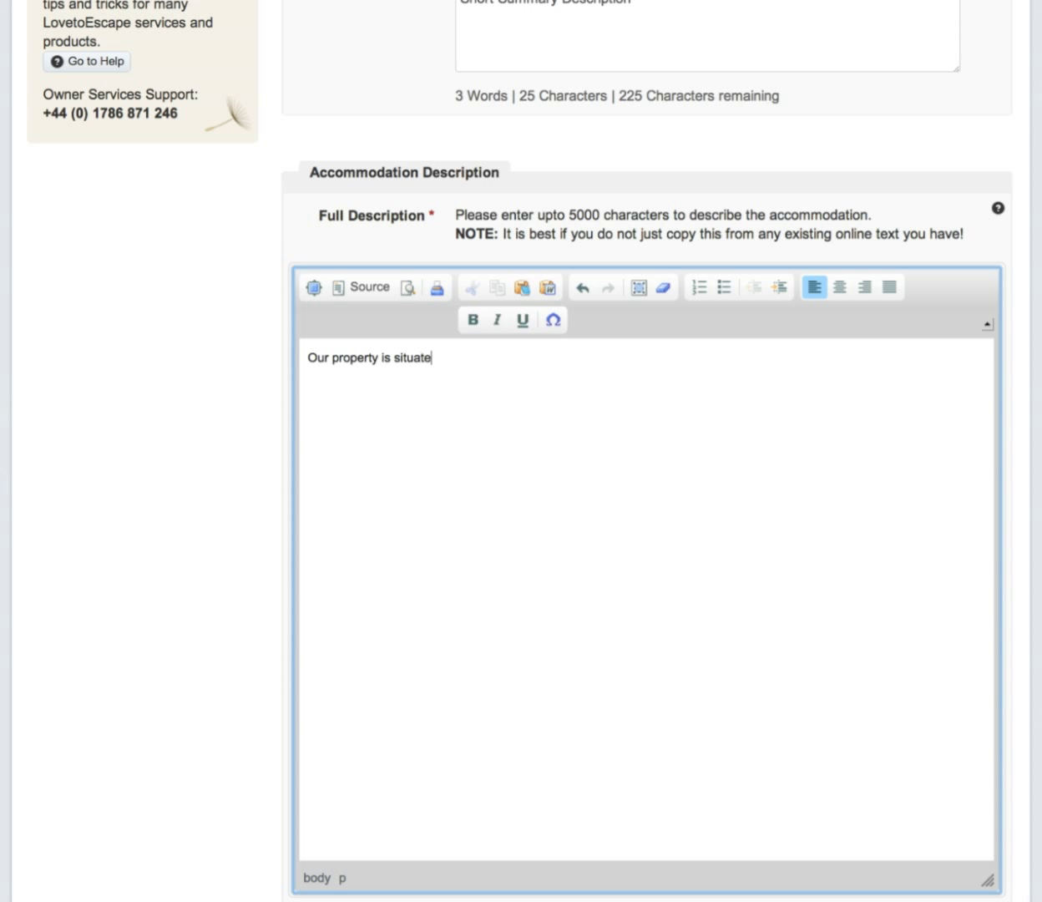
type("d on the Isle of Skye. With views overl")
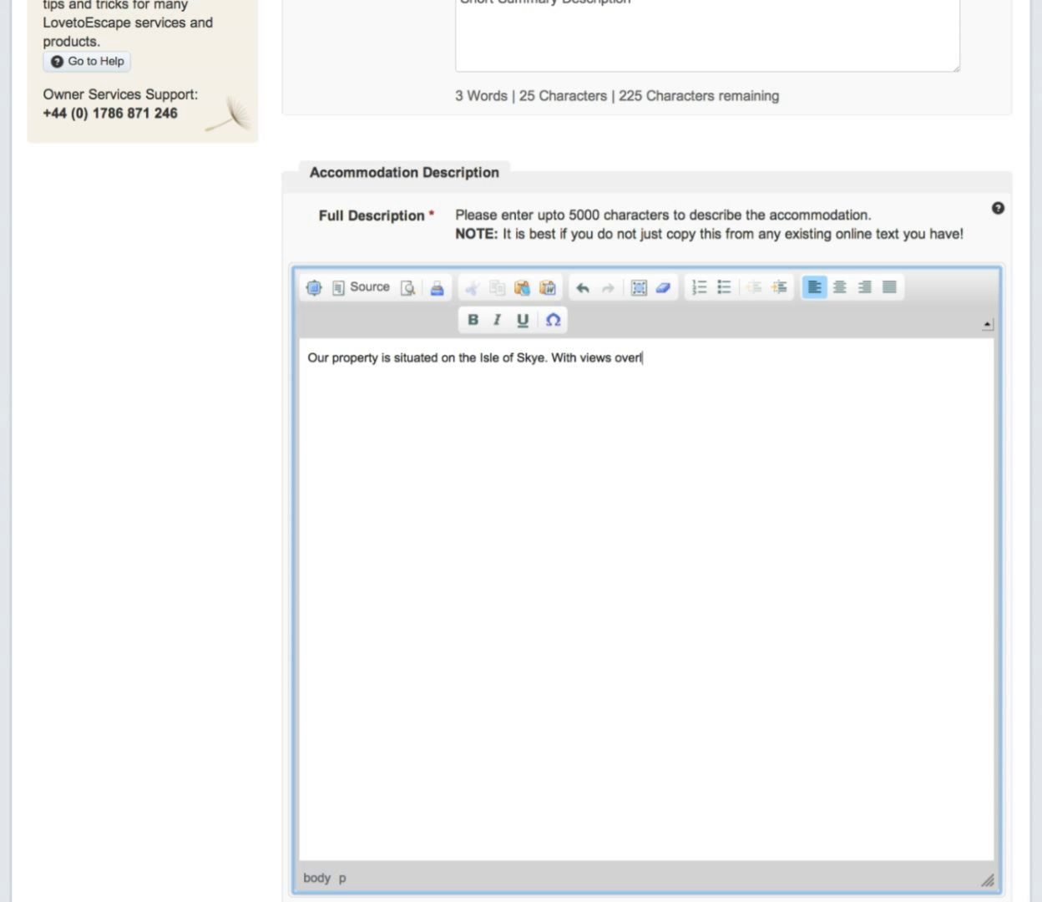
type("ooking the Cuillin mountain range and the")
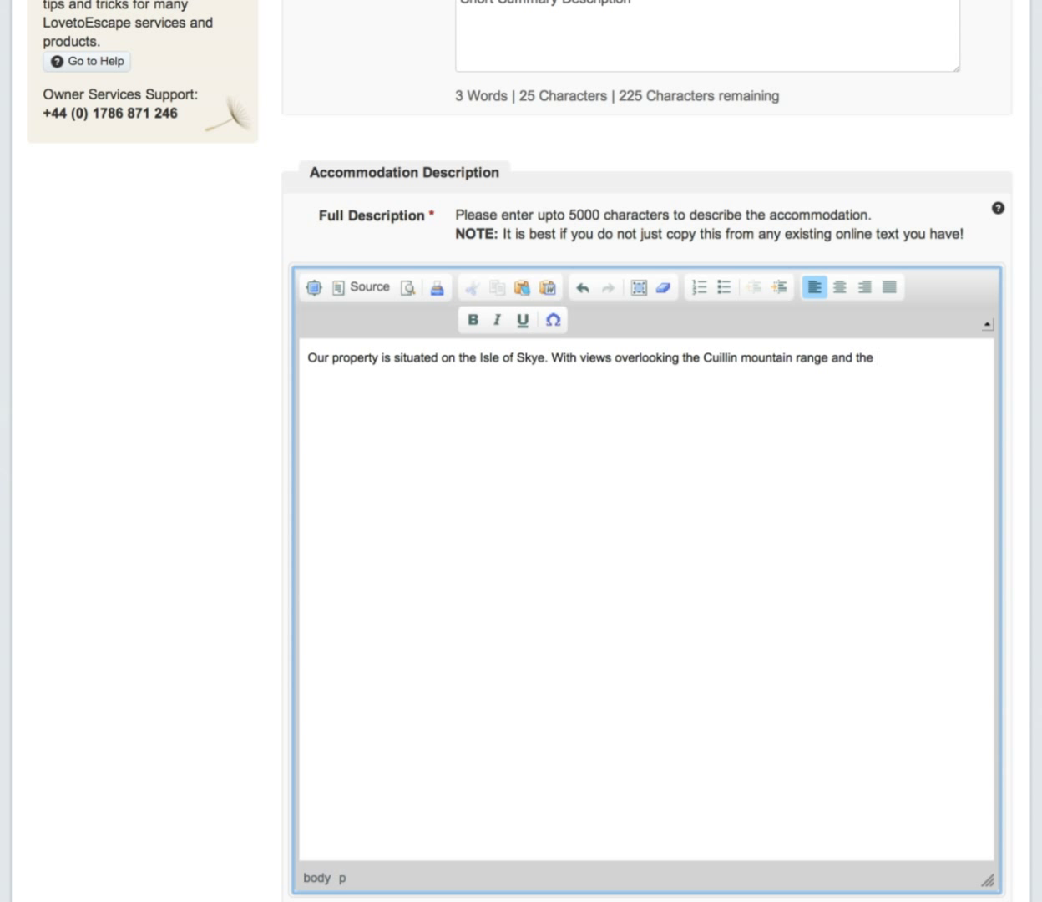
type(" Isle of Eigg, Rum, Canna, Much ar")
key("BackSpace")
key("BackSpace")
key("BackSpace")
key("BackSpace")
key("BackSpace")
key("BackSpace")
type("uck and Soay. I co")
key("BackSpace")
key("BackSpace")
key("BackSpace")
key("BackSpace")
type("Write lots of juicy text in here to help with your search engine rankings.")
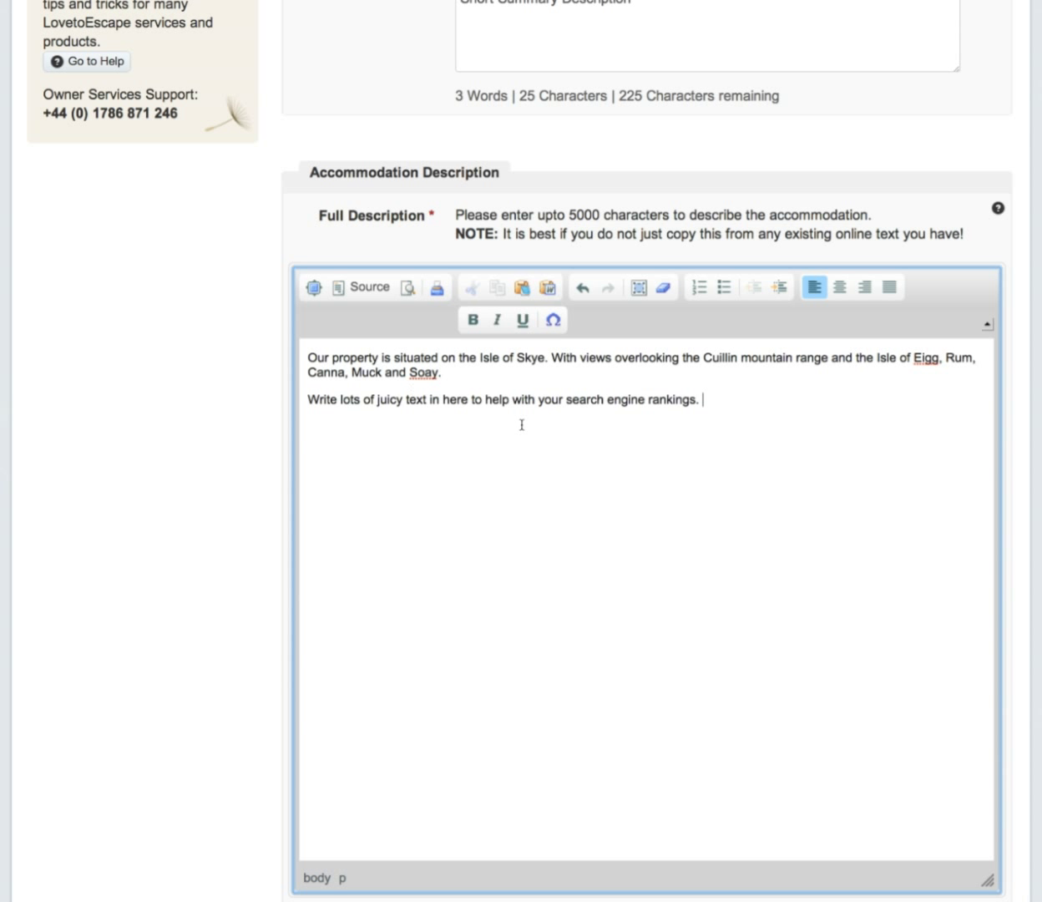
scroll(522, 425, "down", 5)
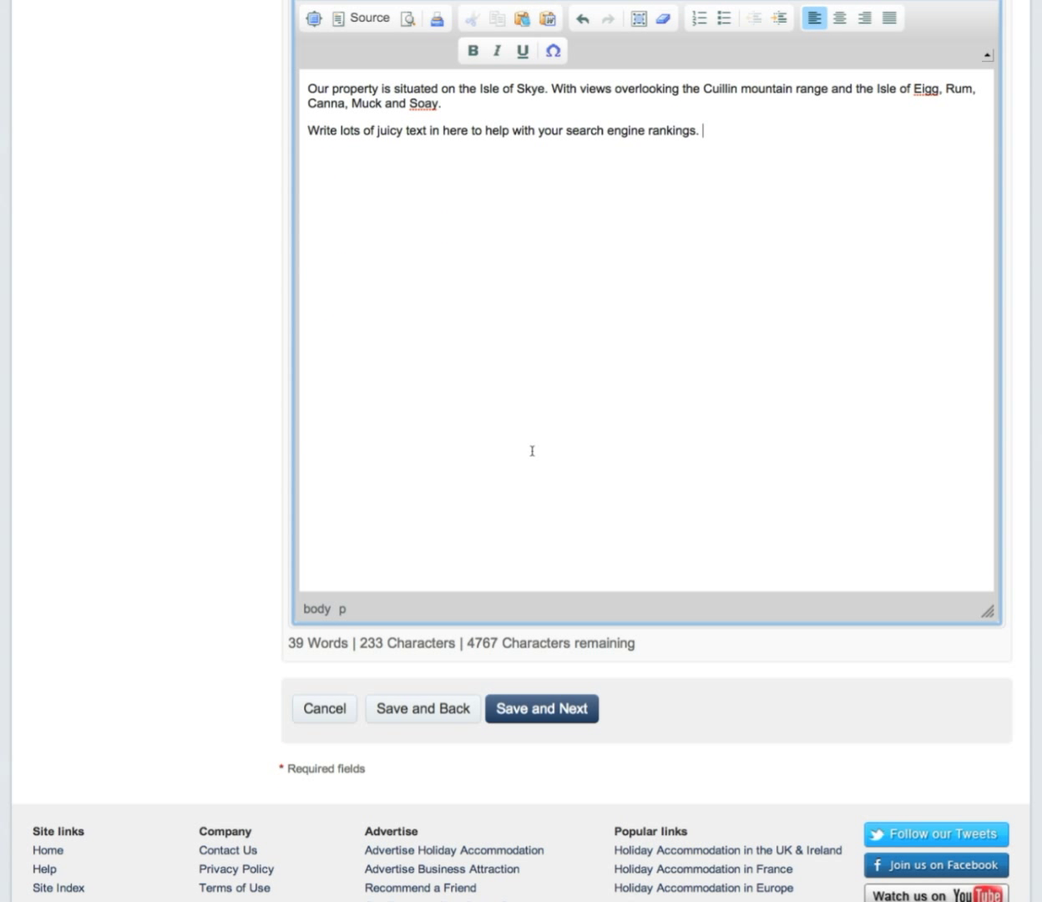
left_click(549, 716)
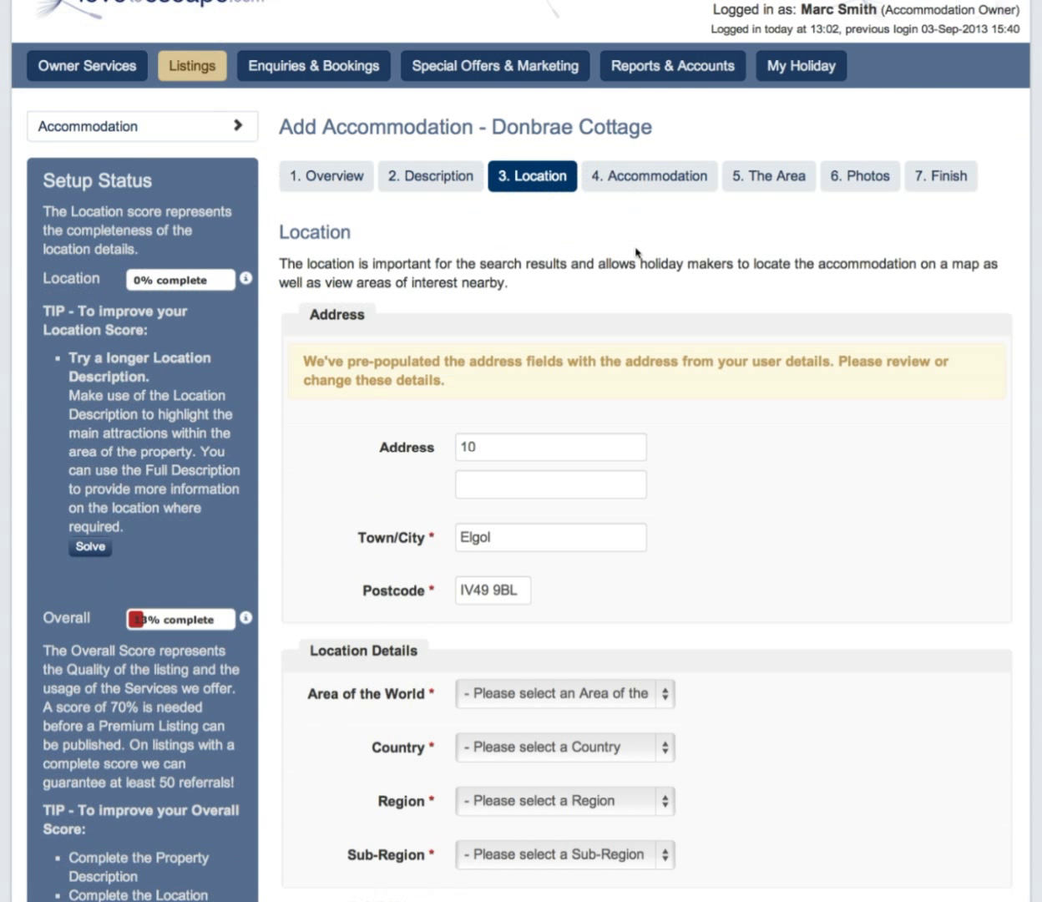
Set the location to UK and Ireland, Scotland, The Highlands.
scroll(637, 253, "down", 9)
left_click(551, 202)
left_click(535, 262)
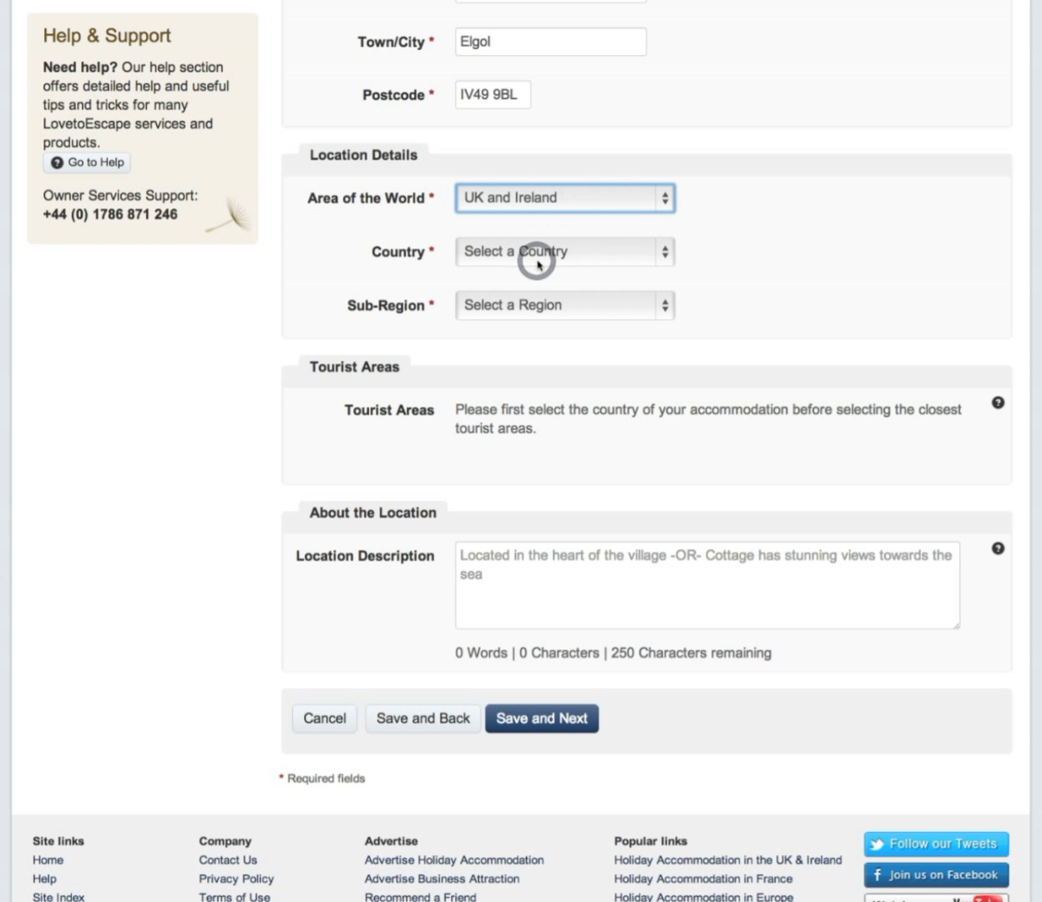
left_click(544, 253)
left_click(526, 301)
left_click(502, 227)
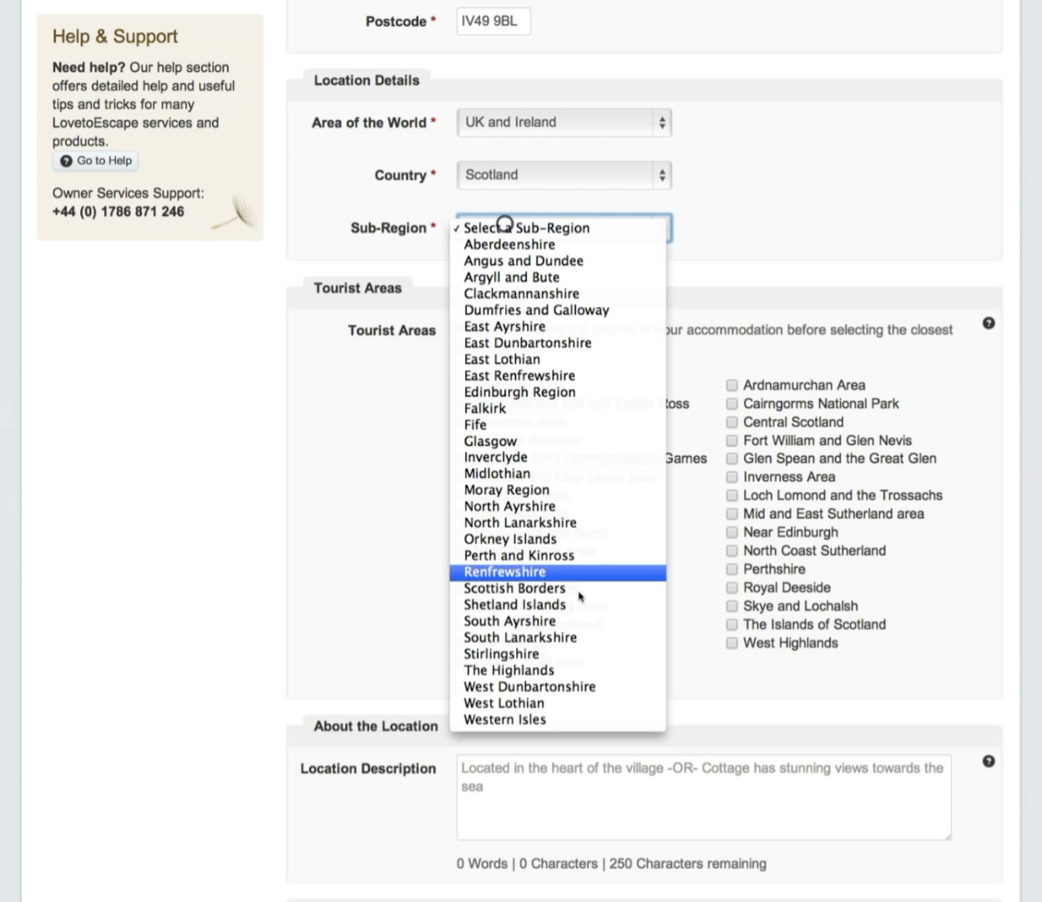
left_click(543, 670)
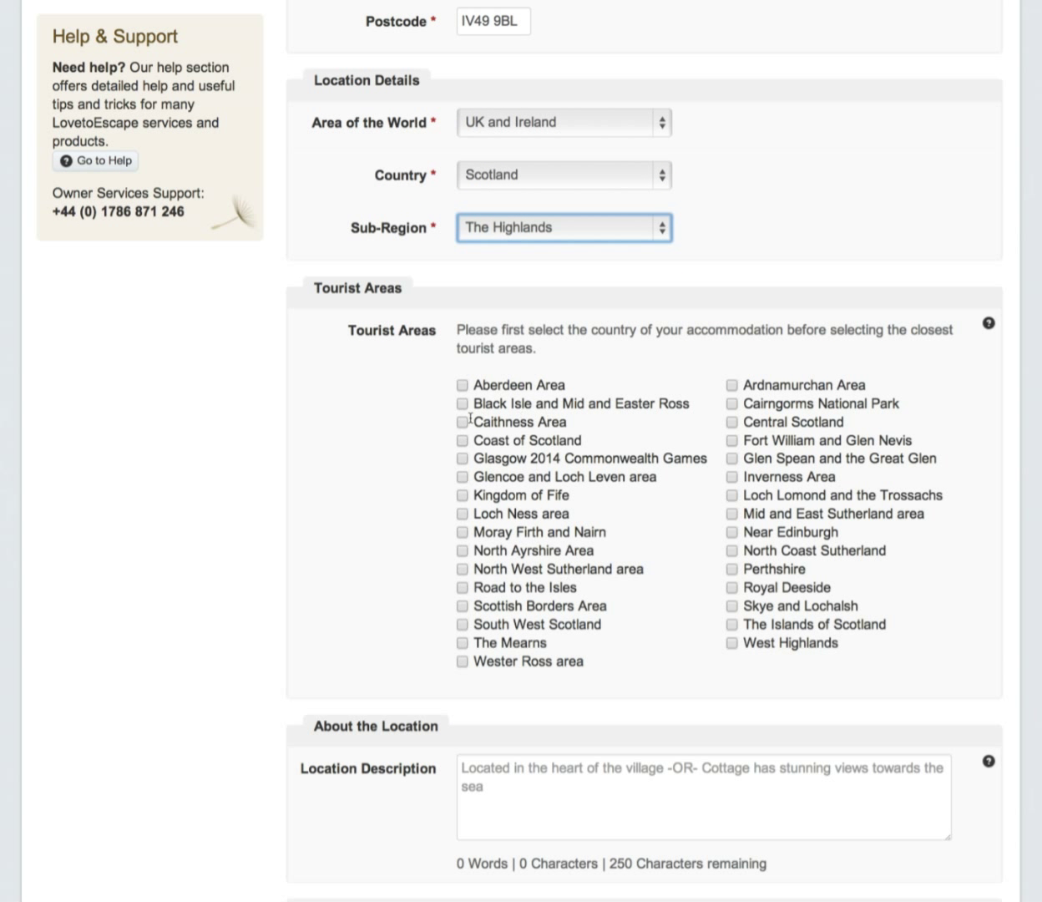
Tick seven tourist areas, including Coast of Scotland, Road to the Isles, and Skye and Lochalsh.
left_click(462, 440)
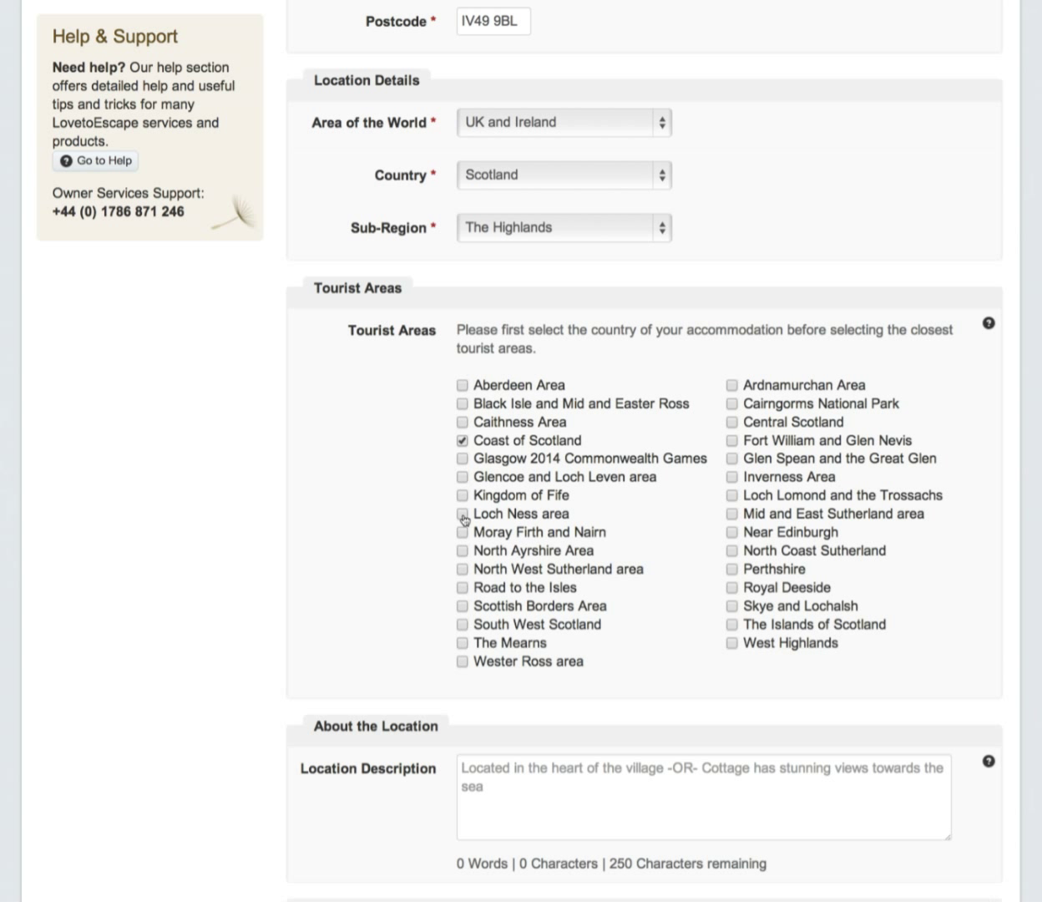
left_click(461, 587)
left_click(462, 660)
left_click(731, 642)
left_click(731, 624)
left_click(732, 607)
left_click(732, 440)
Add the location description 'You can really sell your property here.' and save.
scroll(615, 559, "down", 5)
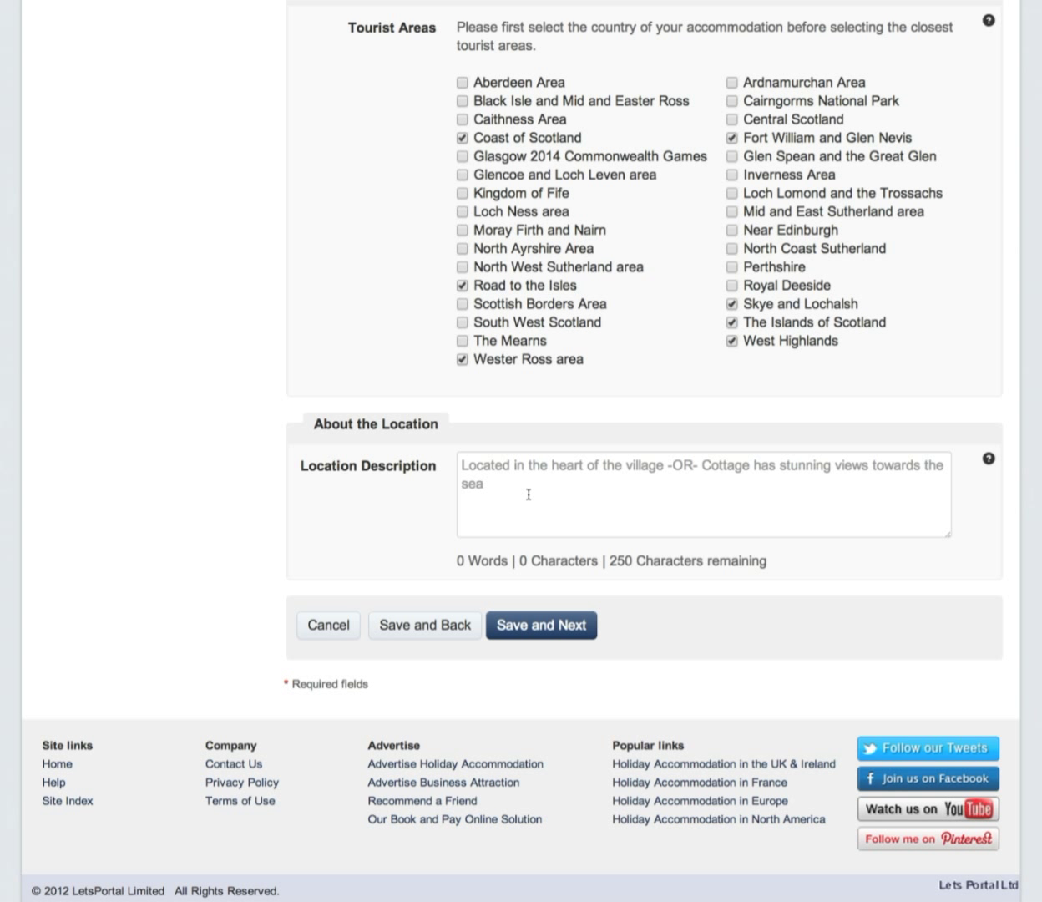
left_click(529, 494)
type("Y")
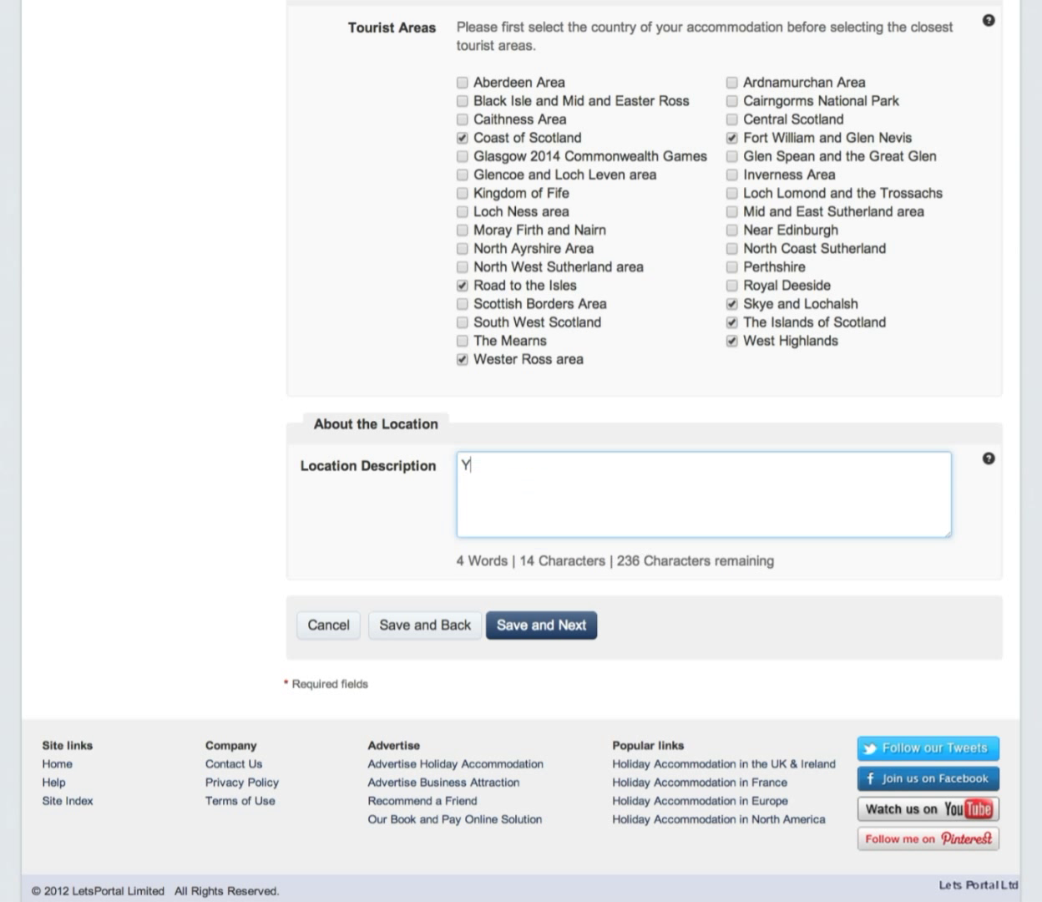
type("ou can really sel")
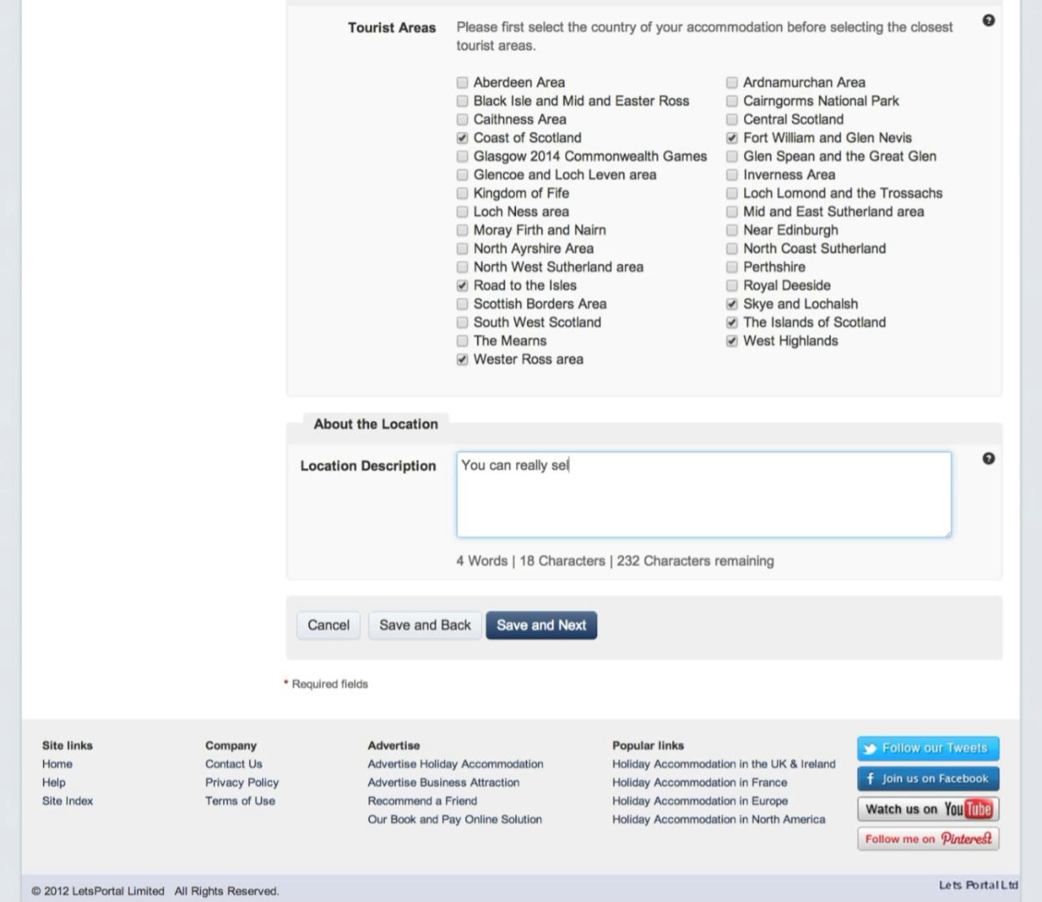
type("l your property here.")
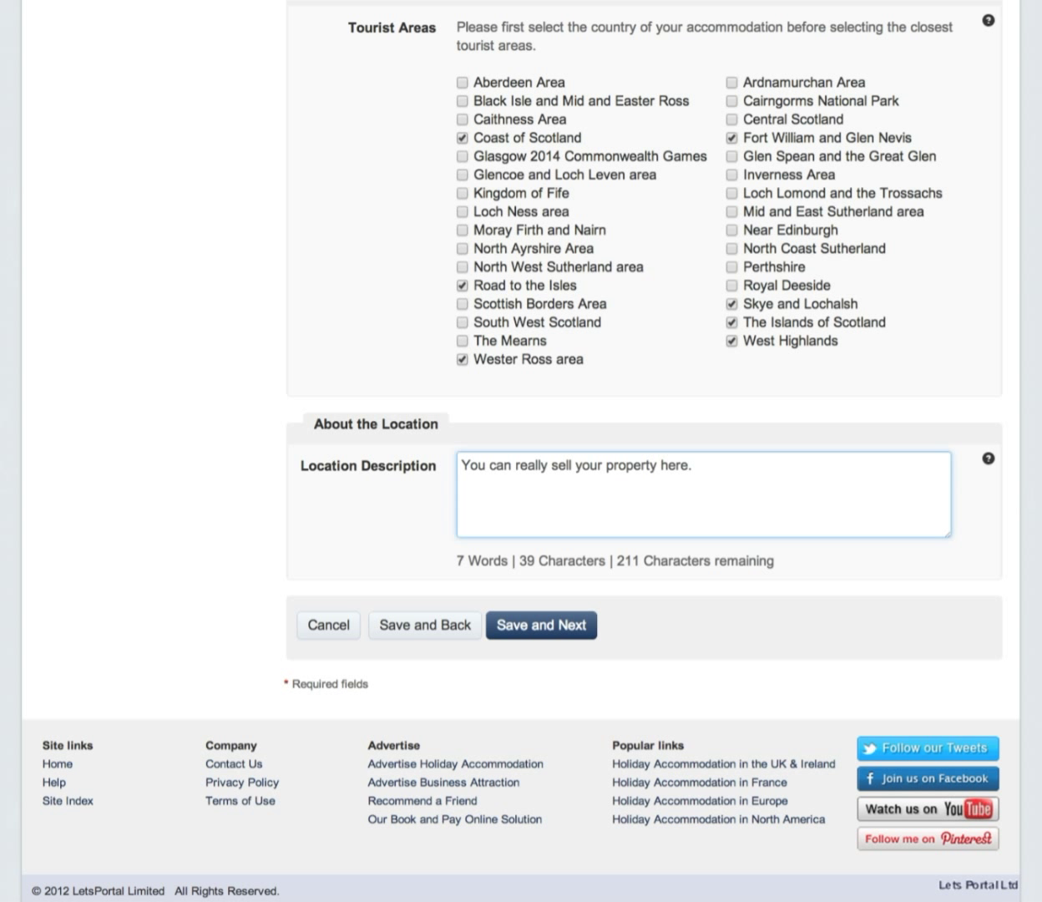
left_click(542, 623)
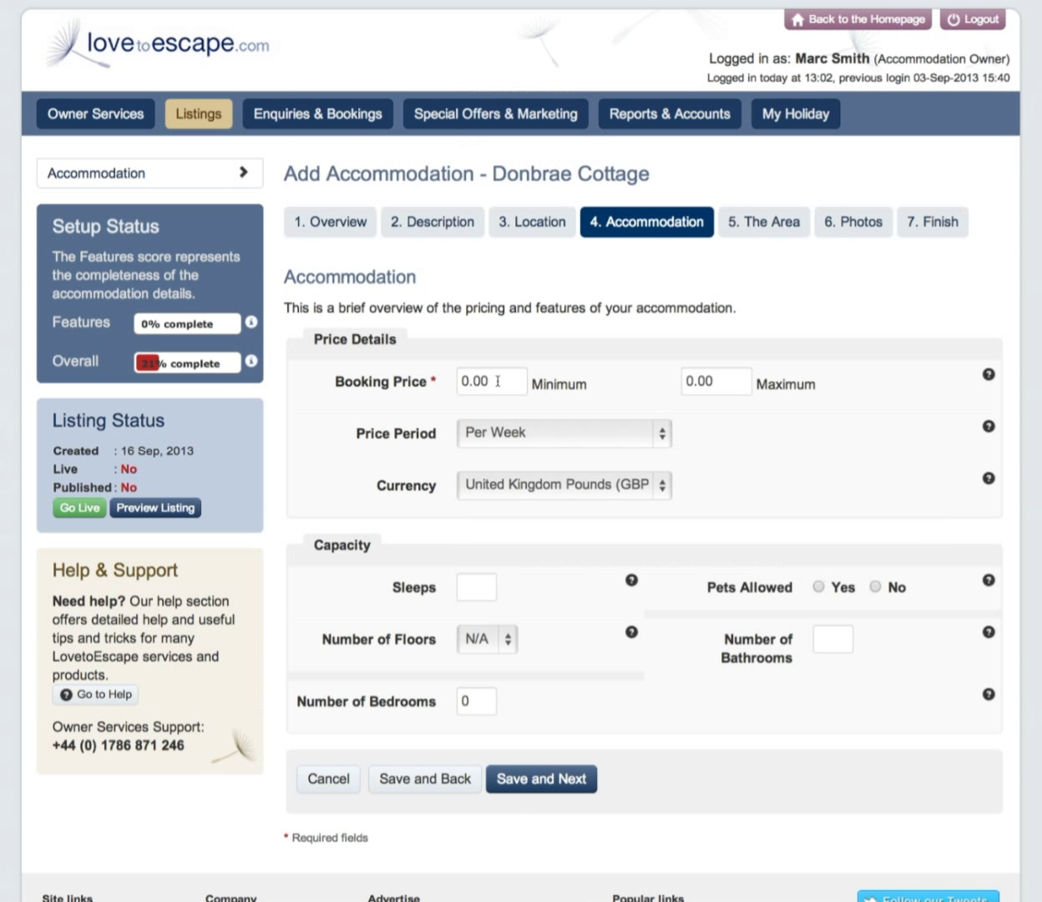
Set the weekly booking price range to 495 minimum and 895 maximum.
double_click(496, 381)
type("495")
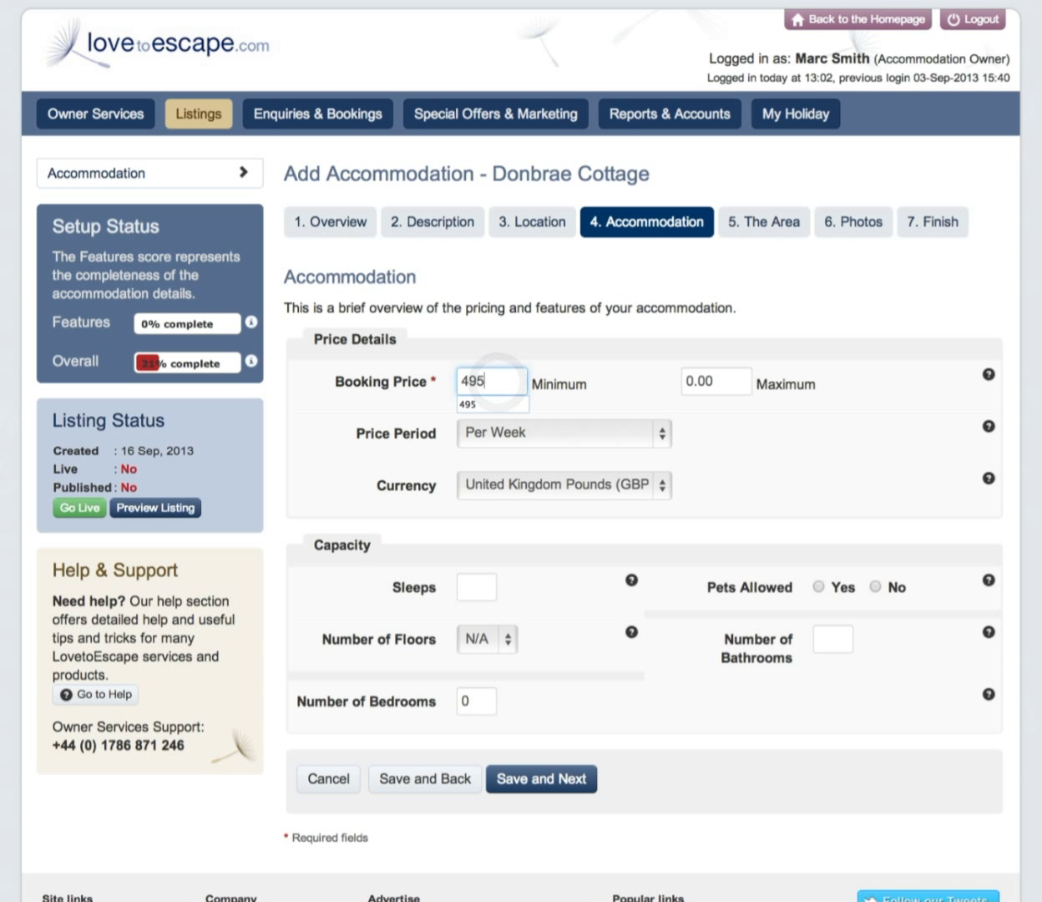
double_click(716, 381)
type("895")
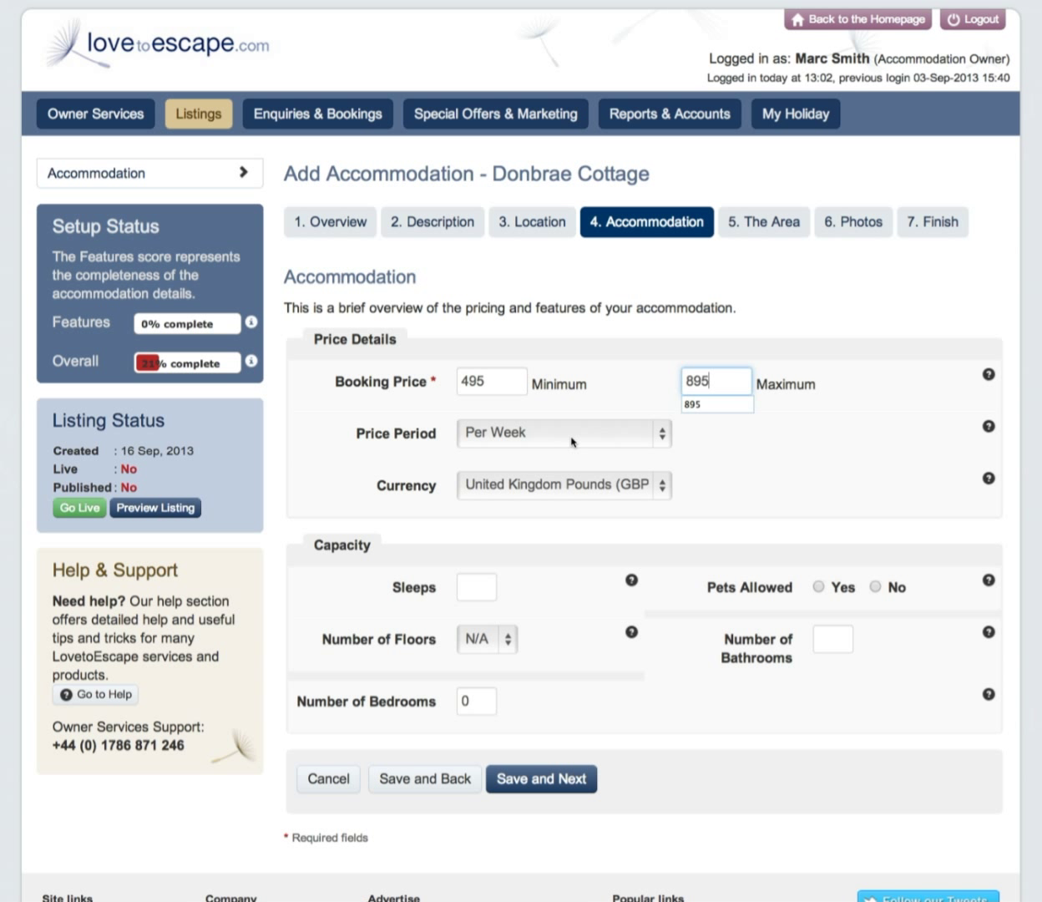
left_click(732, 473)
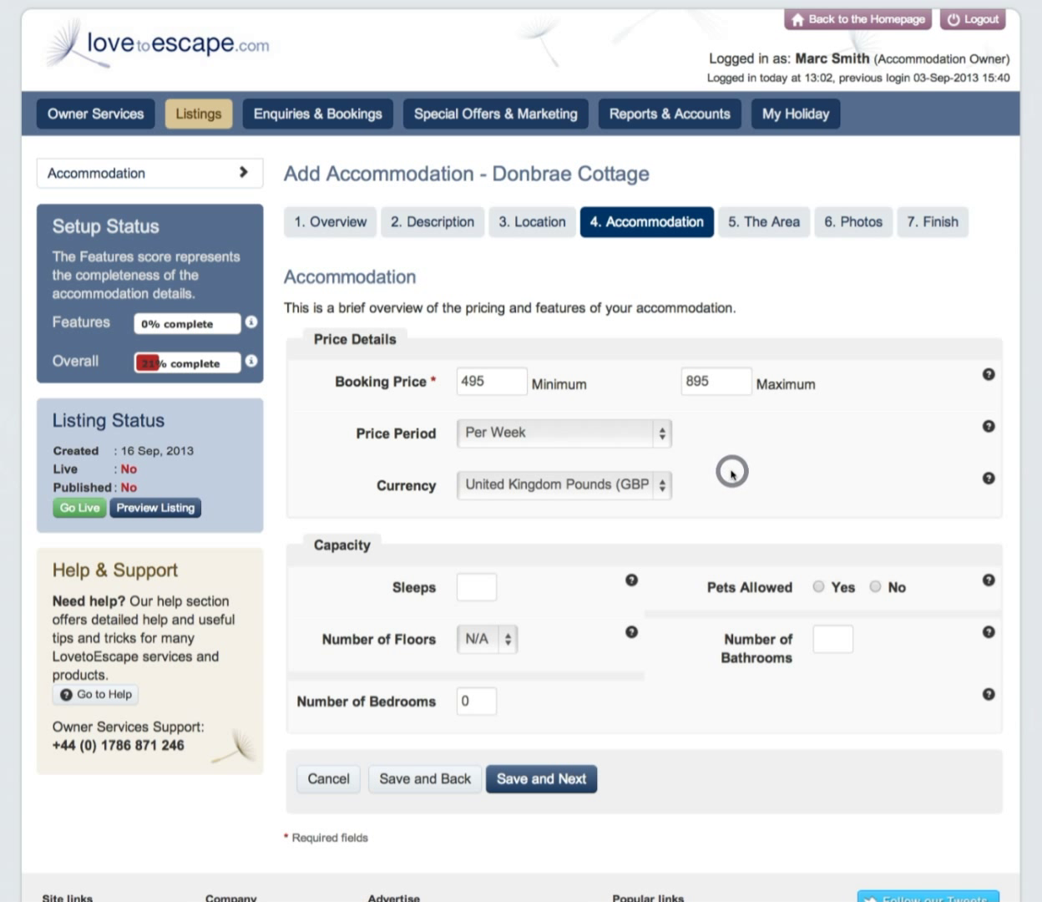
Set sleeps 6, 2 floors, pets allowed, 3 bathrooms and 3 bedrooms, then save.
left_click(467, 586)
type("6")
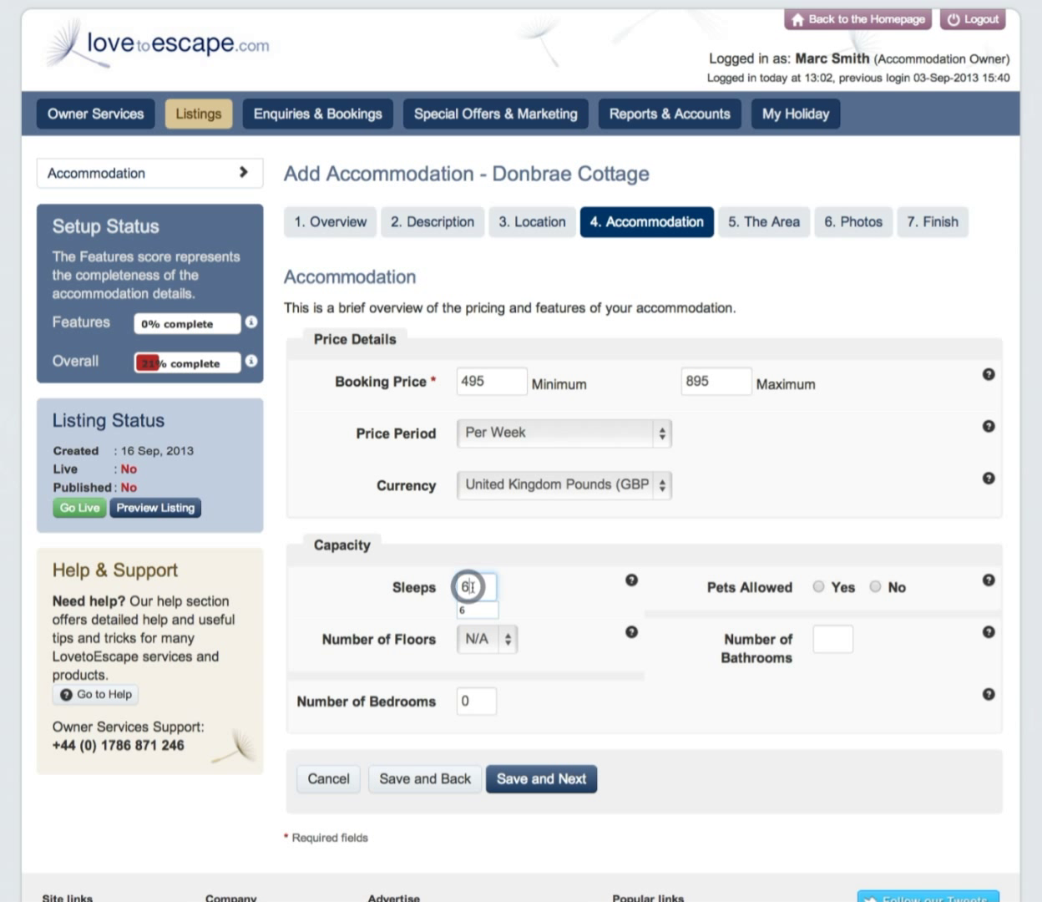
left_click(482, 638)
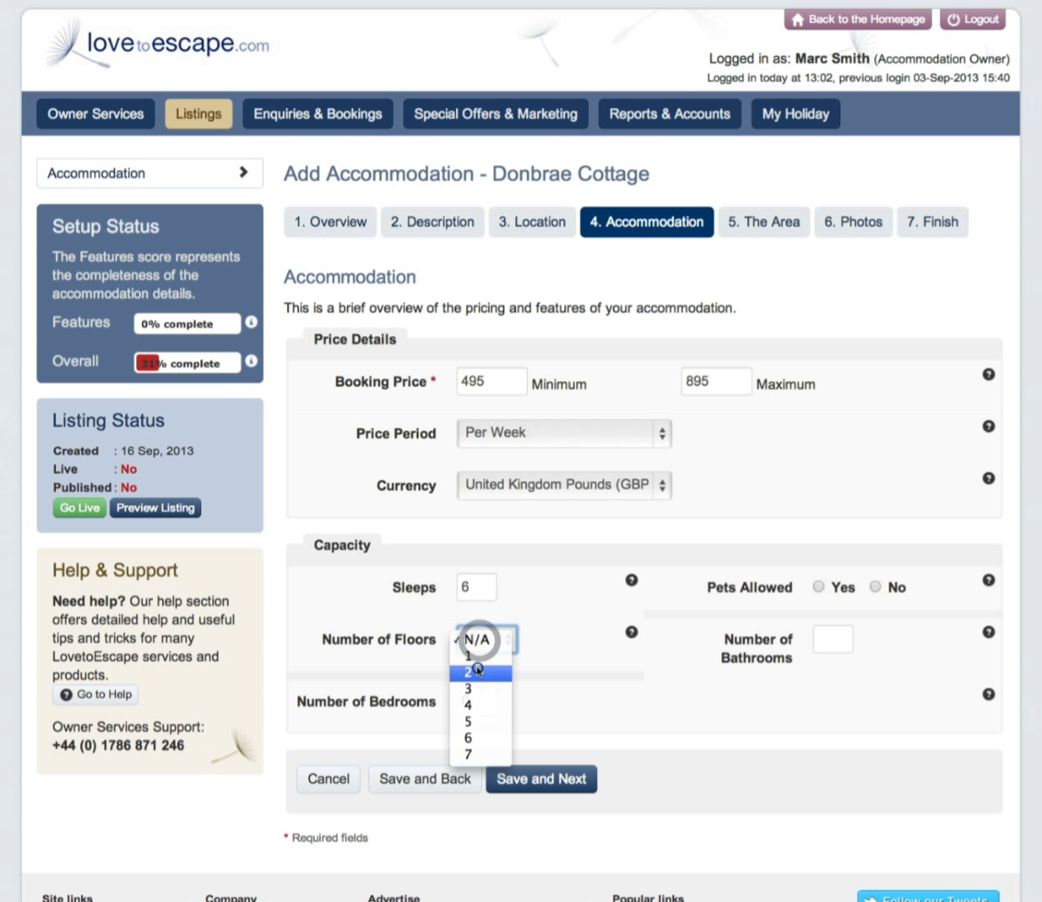
left_click(477, 668)
left_click(817, 586)
left_click(829, 635)
type("3")
left_click(467, 700)
type("3")
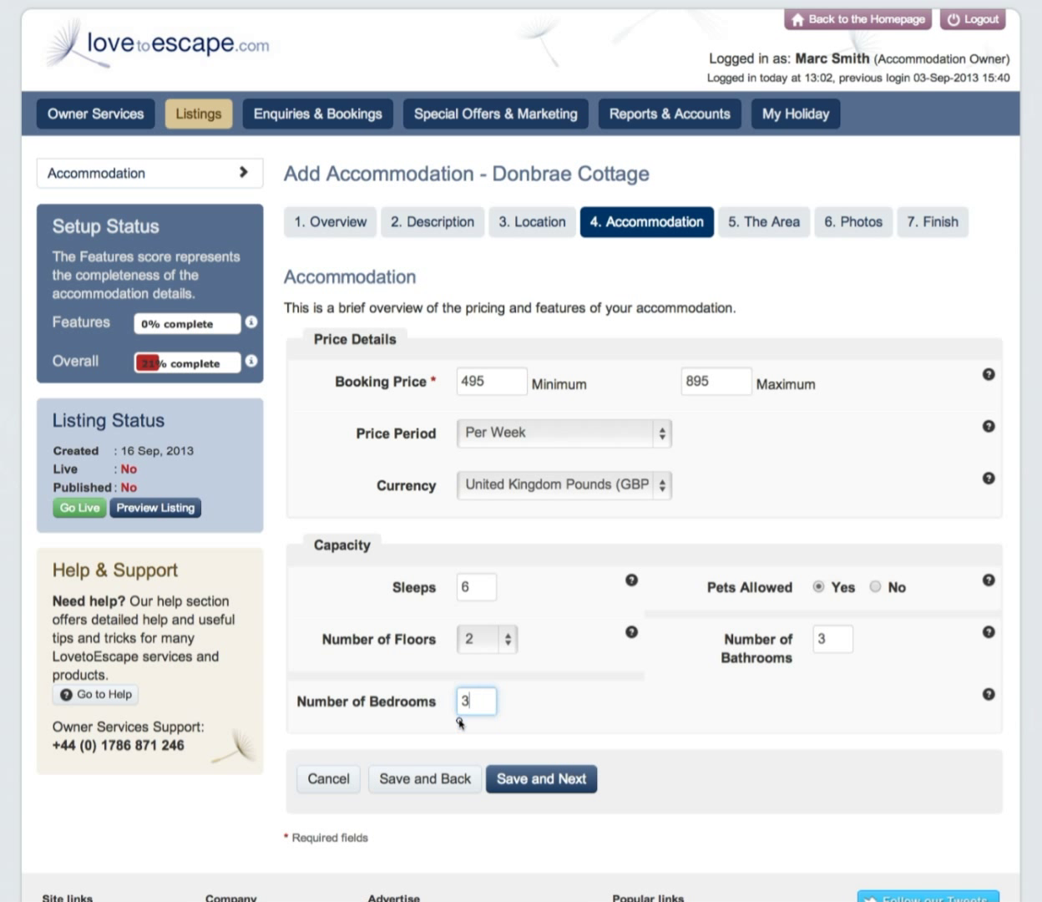
left_click(531, 779)
Tick car advised, rural, near a beach, bird and wildlife, and walking and climbing.
scroll(841, 414, "down", 4)
left_click(356, 128)
left_click(357, 152)
left_click(356, 175)
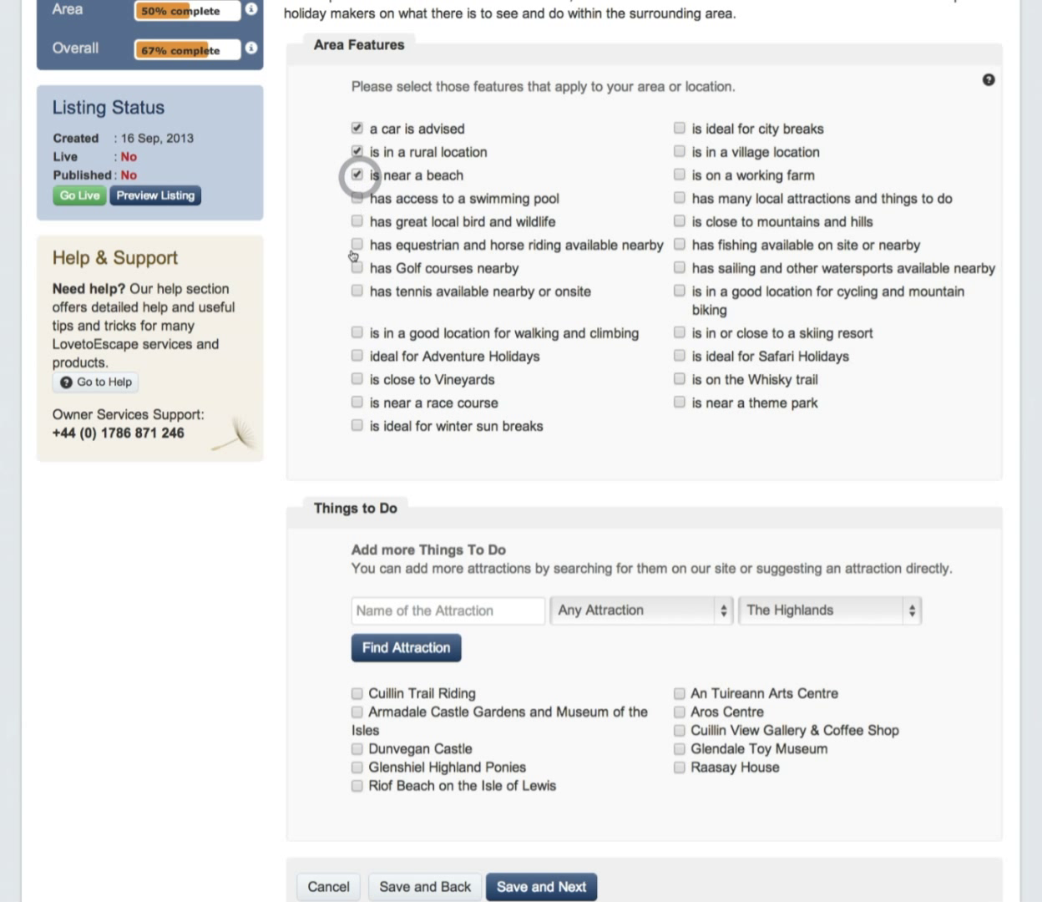
left_click(356, 221)
left_click(357, 332)
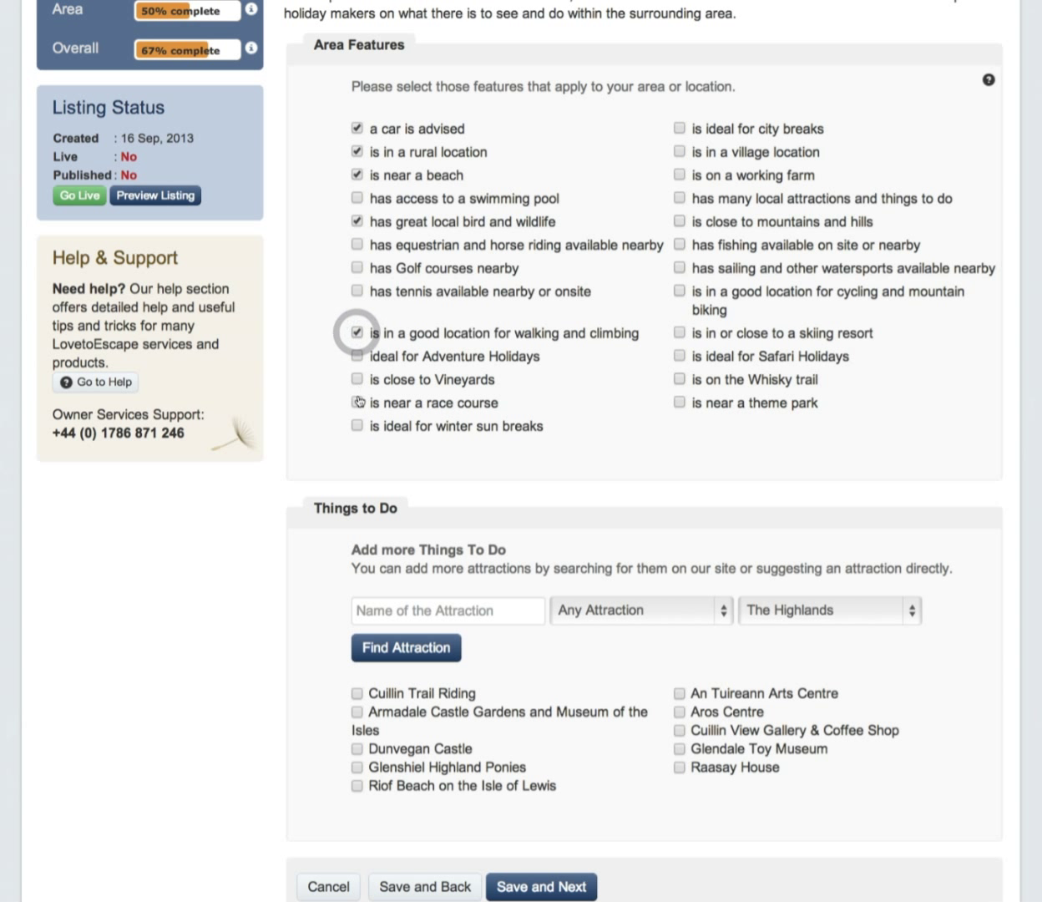
Tick village, local attractions, mountains, fishing, sailing, cycling and Whisky trail features.
left_click(679, 151)
left_click(679, 198)
left_click(678, 222)
left_click(679, 245)
left_click(679, 267)
left_click(679, 291)
left_click(679, 379)
Add Cuillin Trail Riding, An Tuireann, Cuillin View Gallery, Glenshiel Highland Ponies as things to do, then save.
scroll(679, 379, "down", 3)
left_click(357, 492)
left_click(679, 492)
left_click(679, 529)
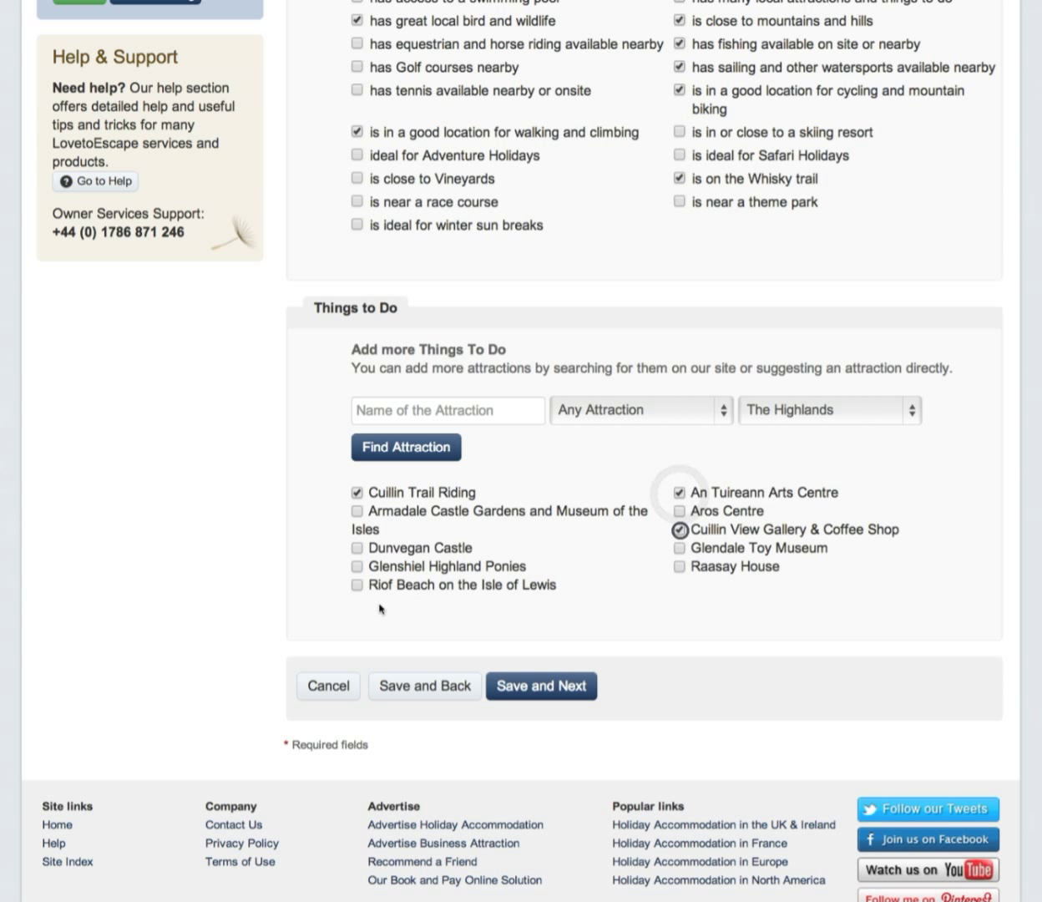
left_click(357, 565)
left_click(526, 688)
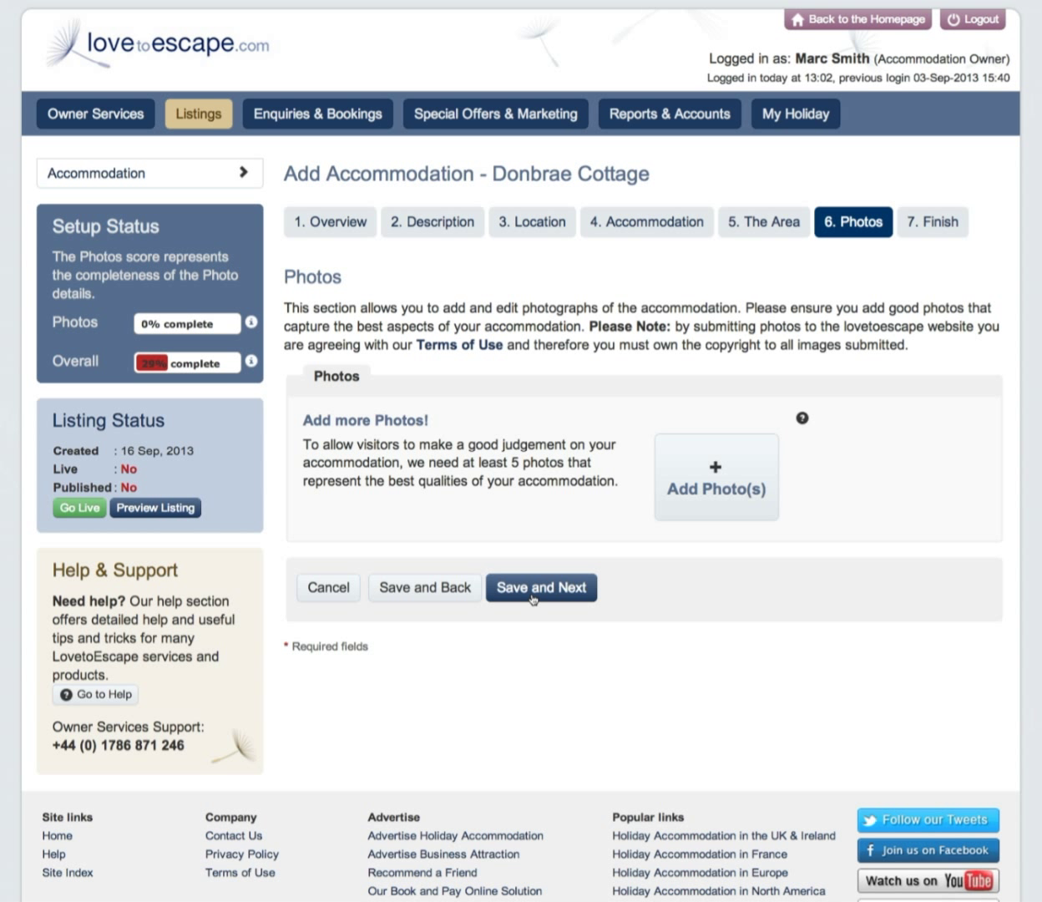
Bring up the photo uploader on the Photos step with + Add Photo(s).
scroll(531, 598, "down", 1)
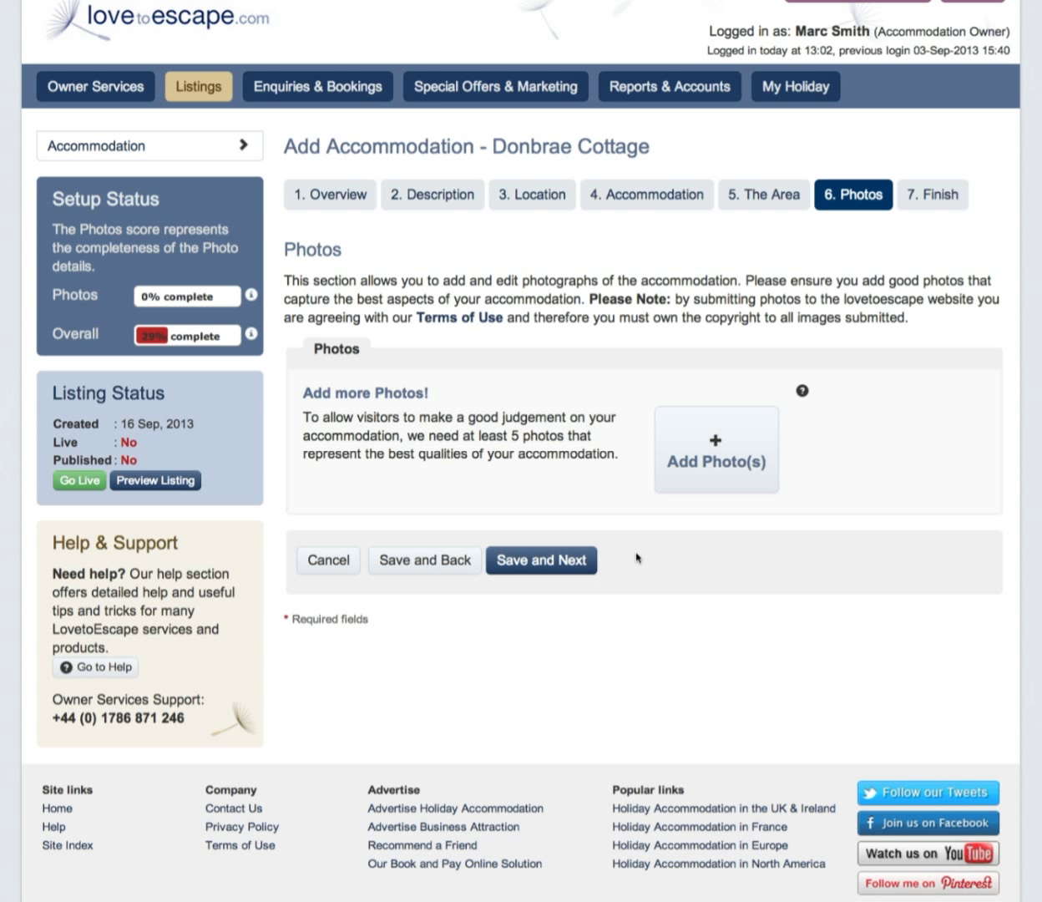
left_click(711, 459)
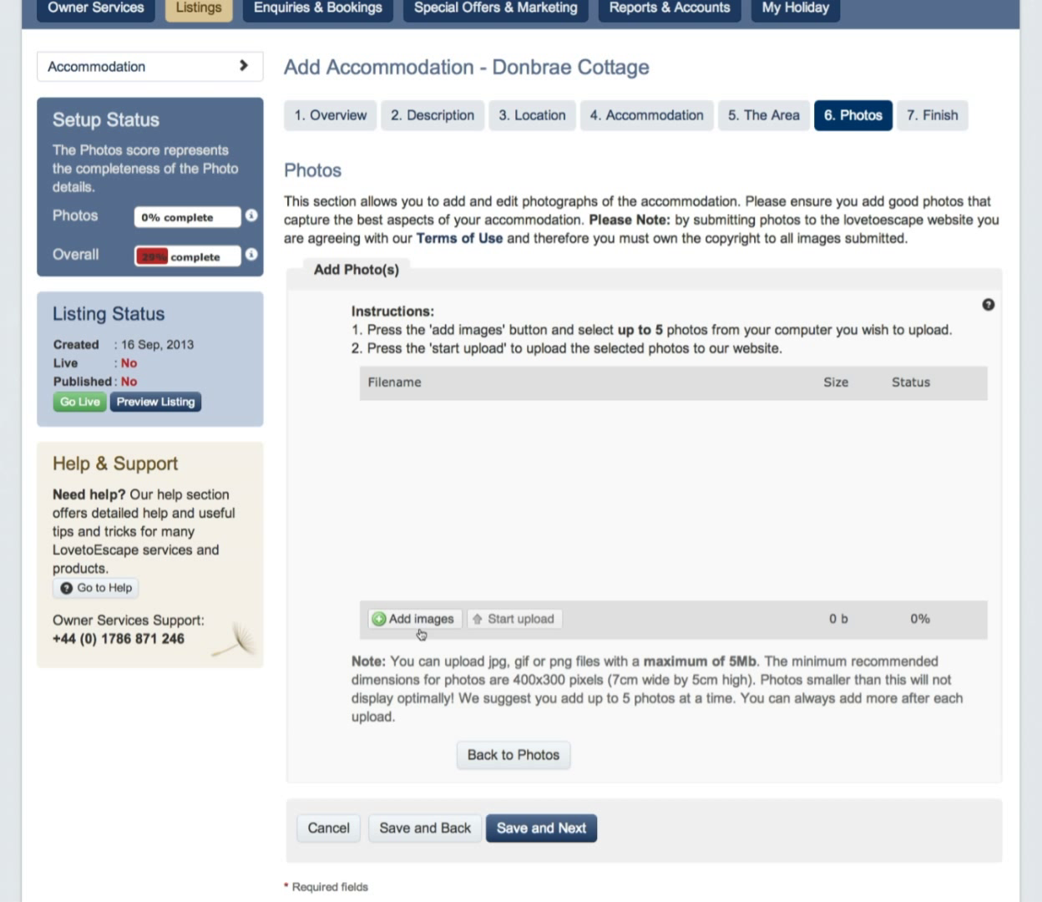
Upload five photos from Desktop > Images, then save and go to Finish.
left_click(421, 620)
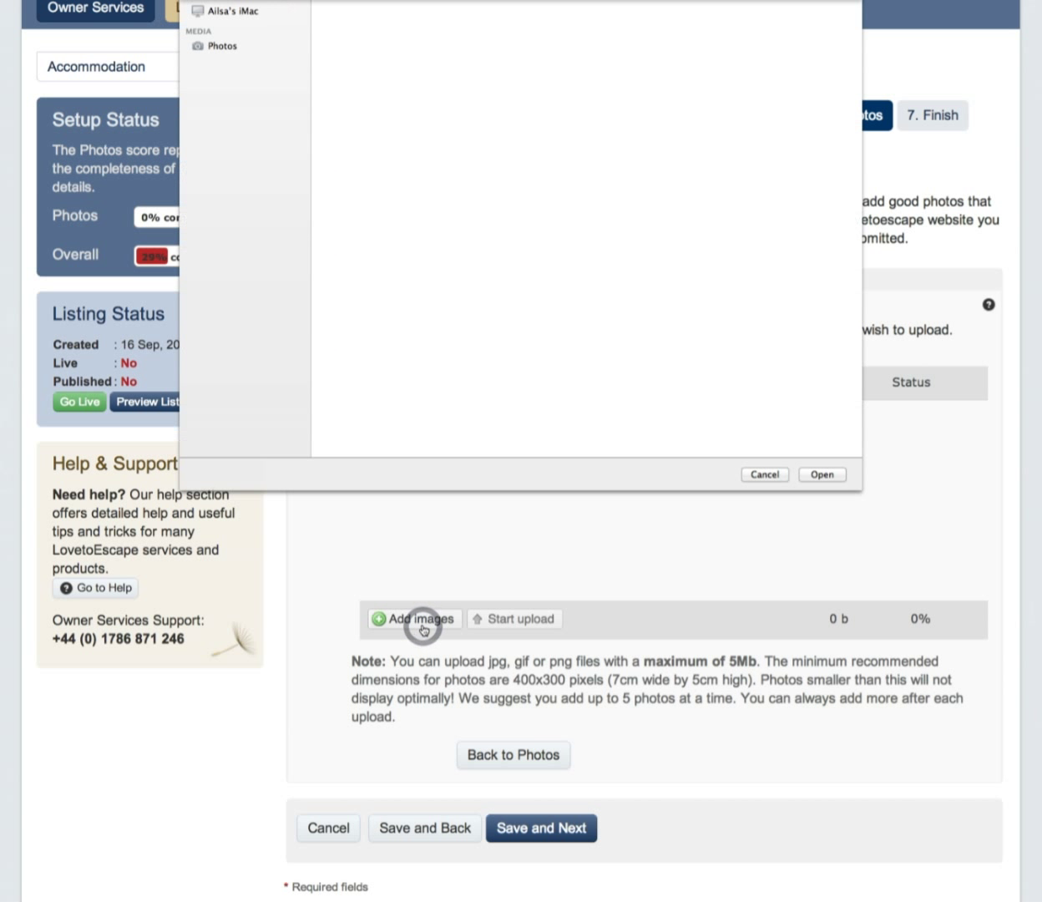
left_click(234, 87)
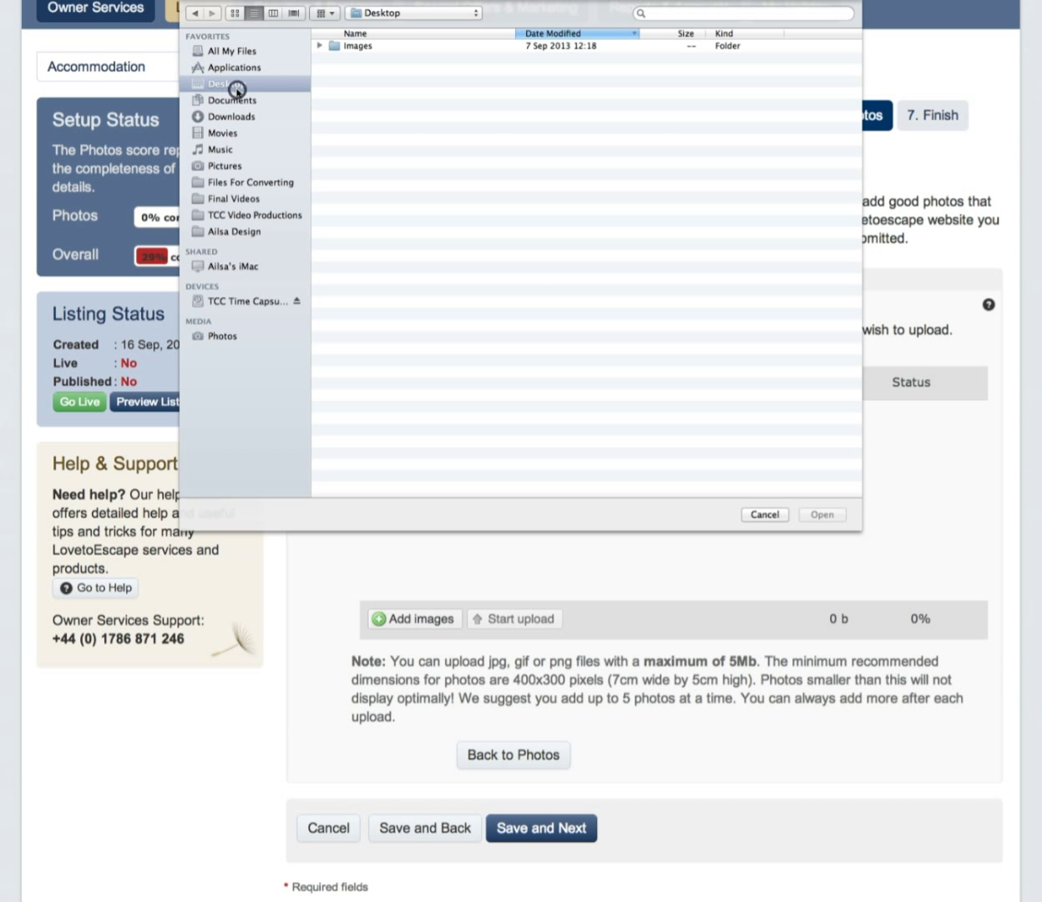
double_click(364, 46)
left_click(365, 59)
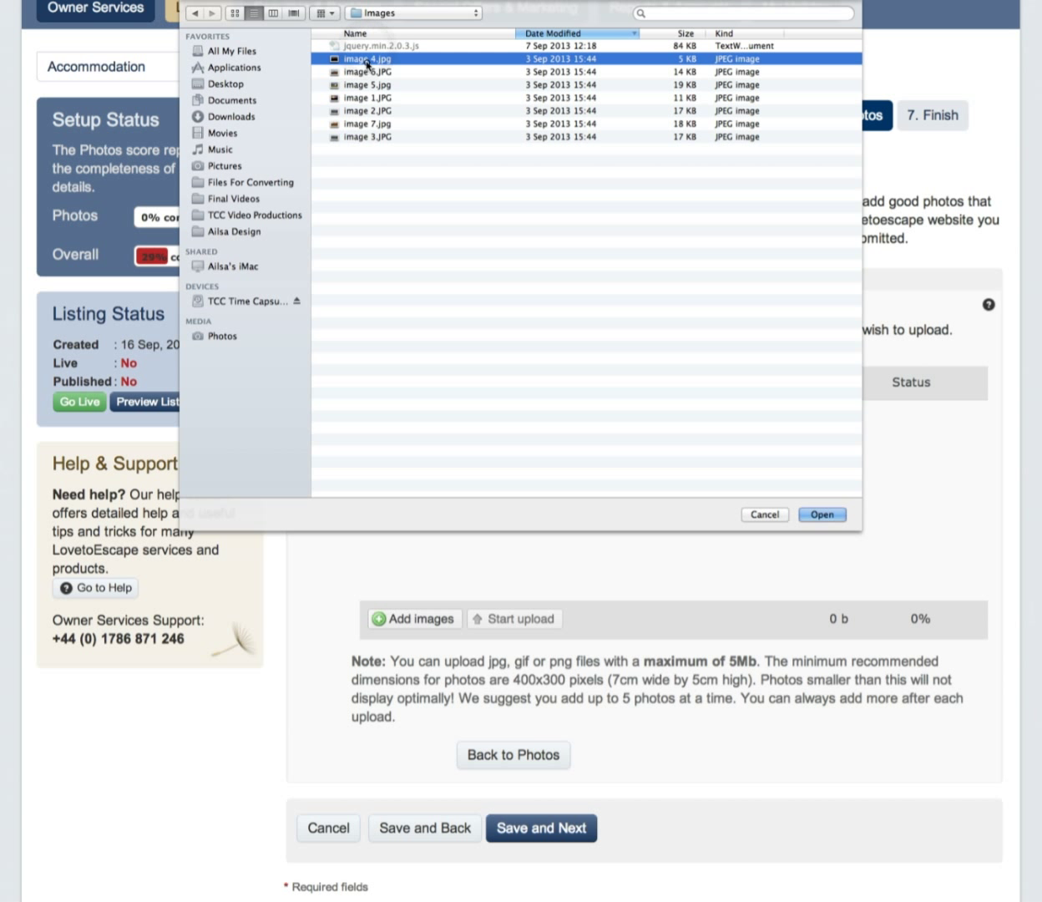
left_click(372, 137, "shift")
double_click(371, 137)
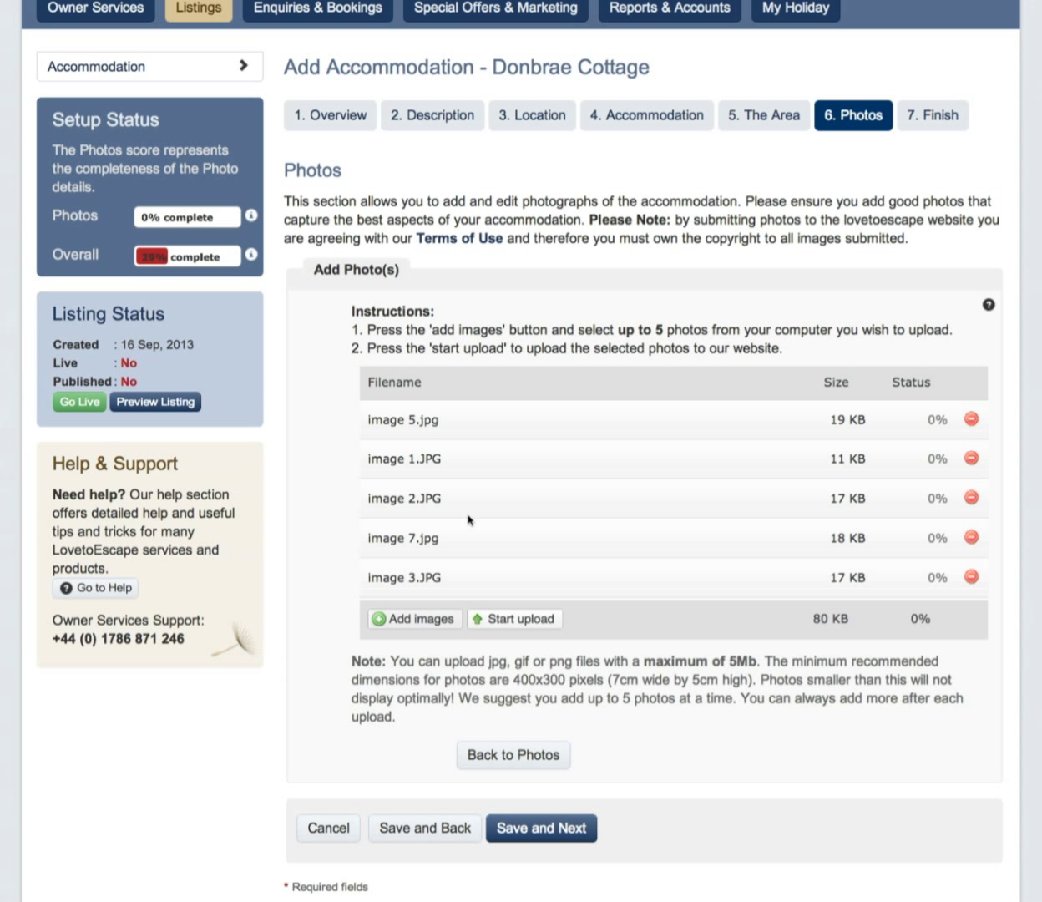
left_click(520, 620)
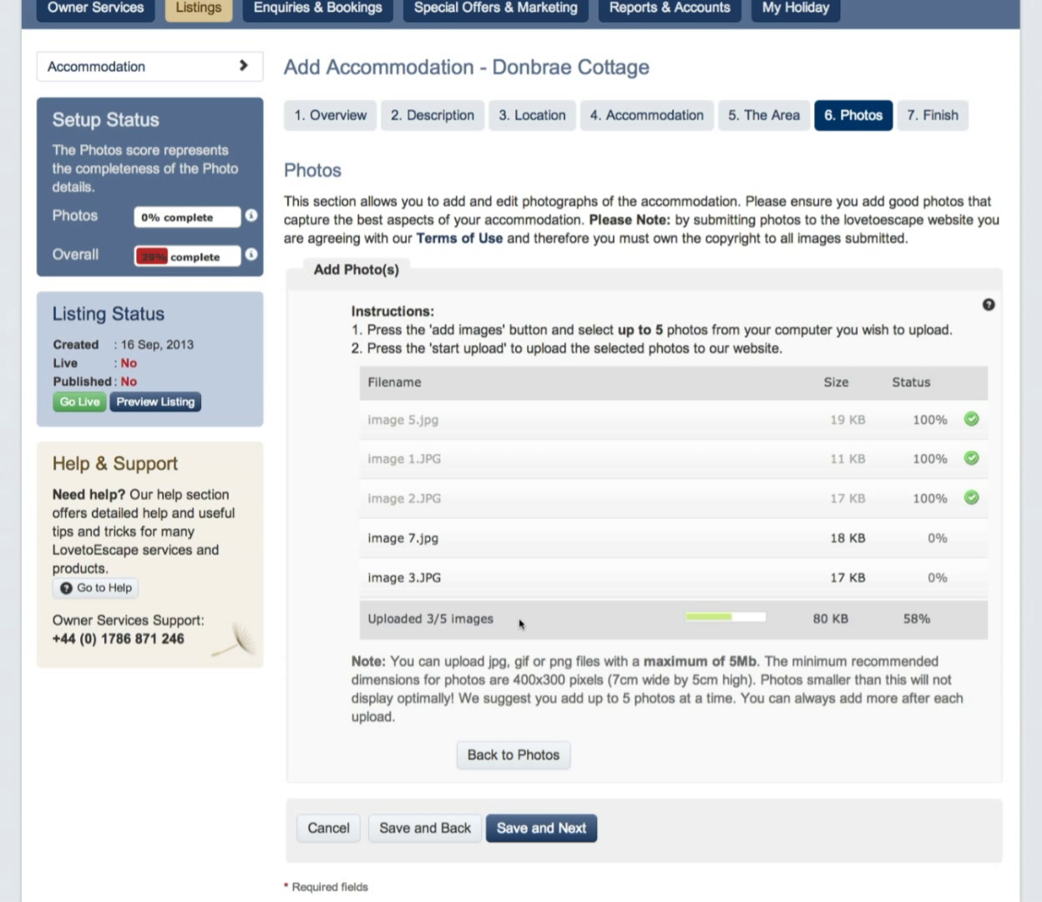
left_click(568, 827)
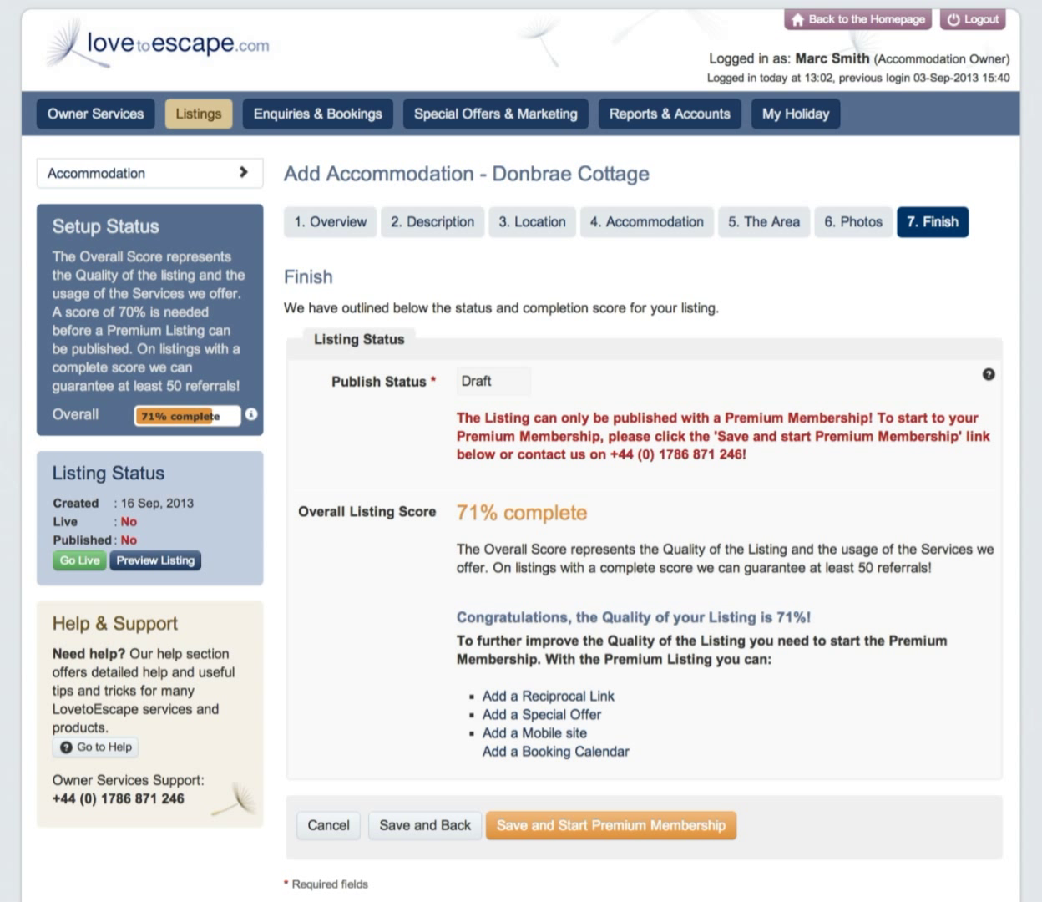
scroll(552, 435, "down", 5)
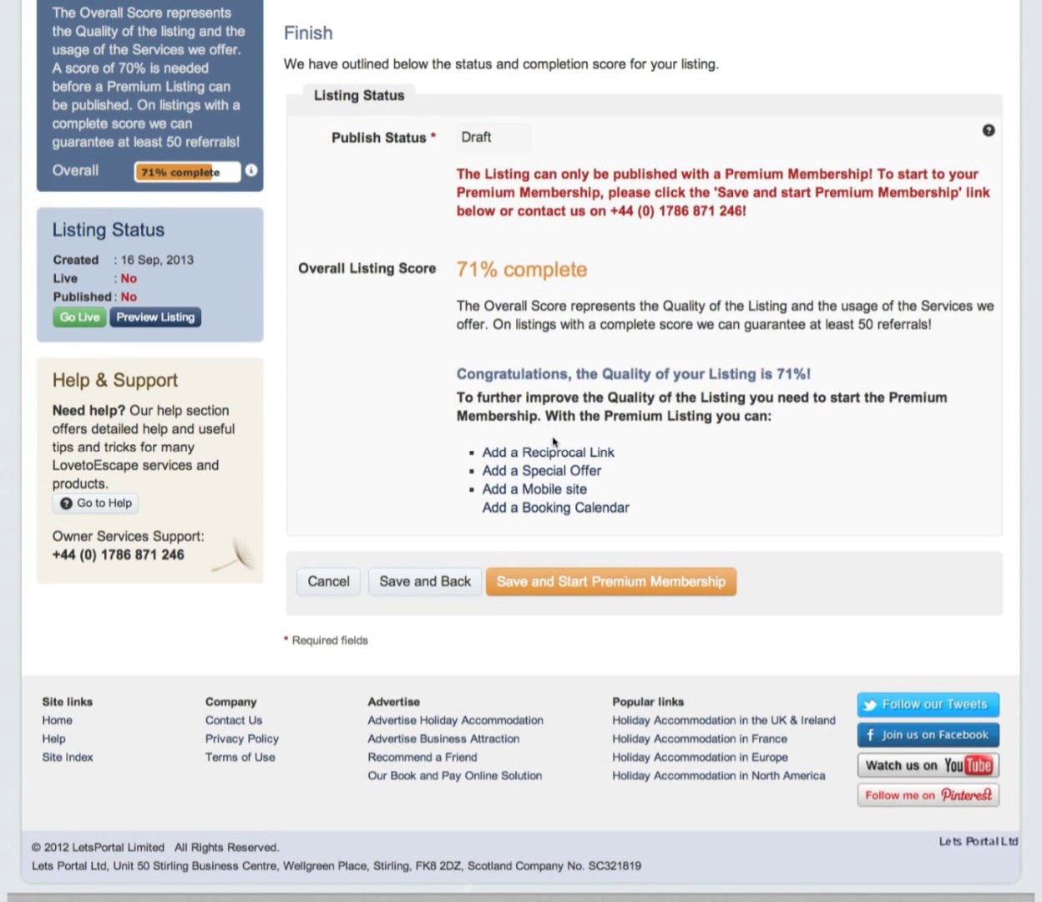